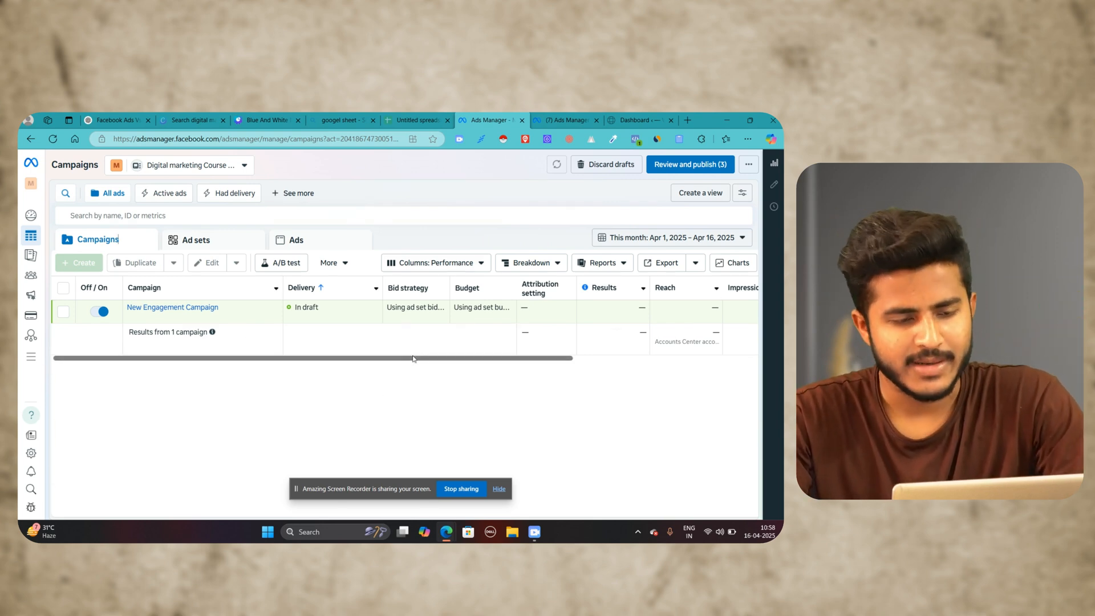
Step: Open Events Manager for the ad account in a new browser tab and switch to it
drag(413, 358, 465, 359)
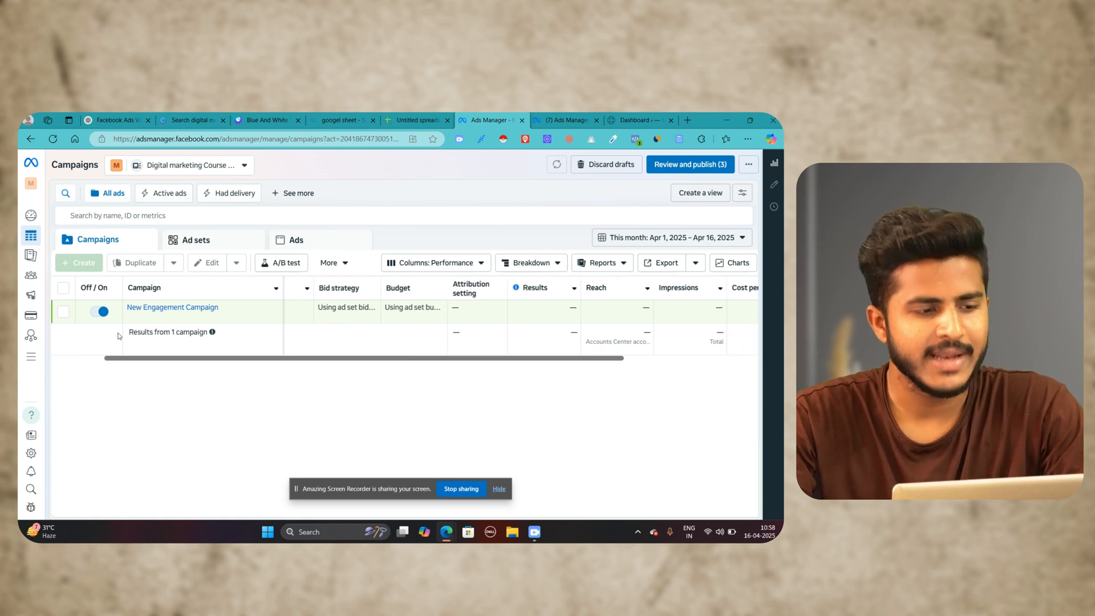
mouse_move(52, 338)
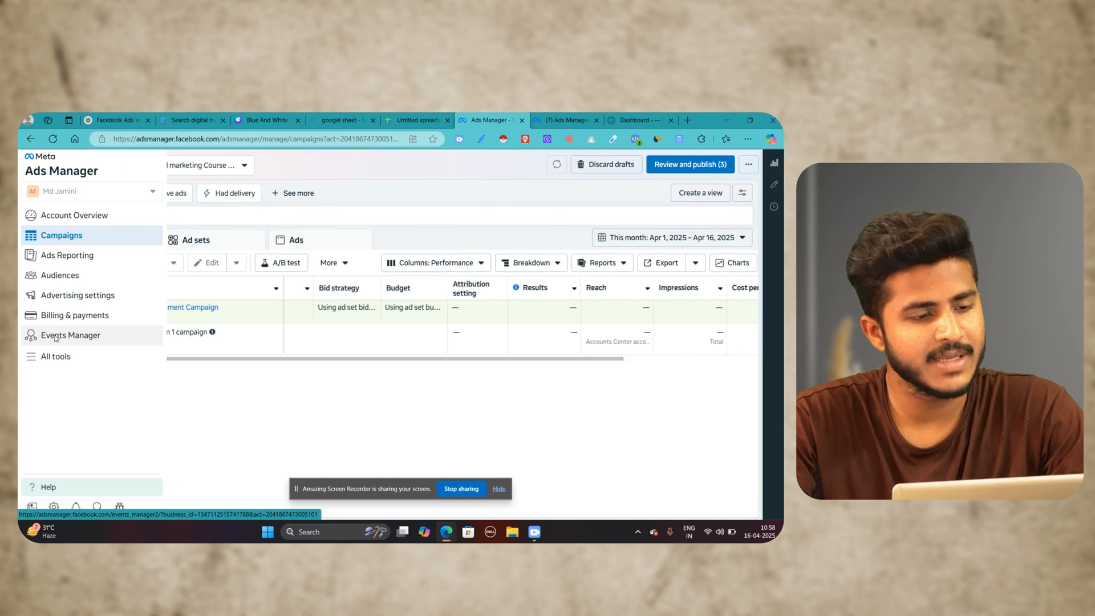
right_click(54, 337)
click(81, 344)
click(515, 117)
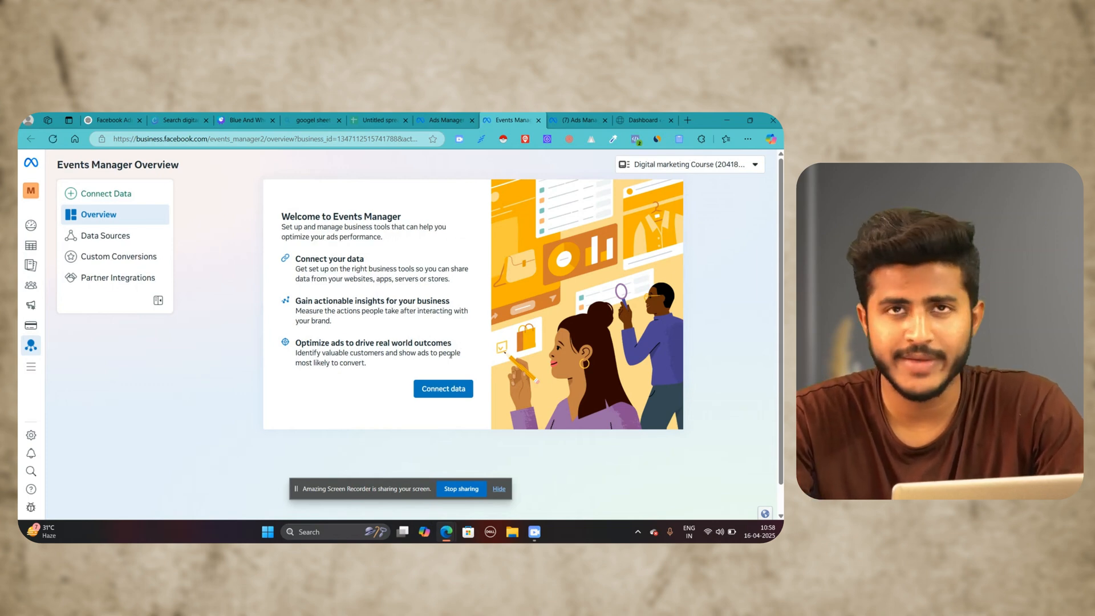
Step: Start connecting a new data source of the Web type
click(110, 196)
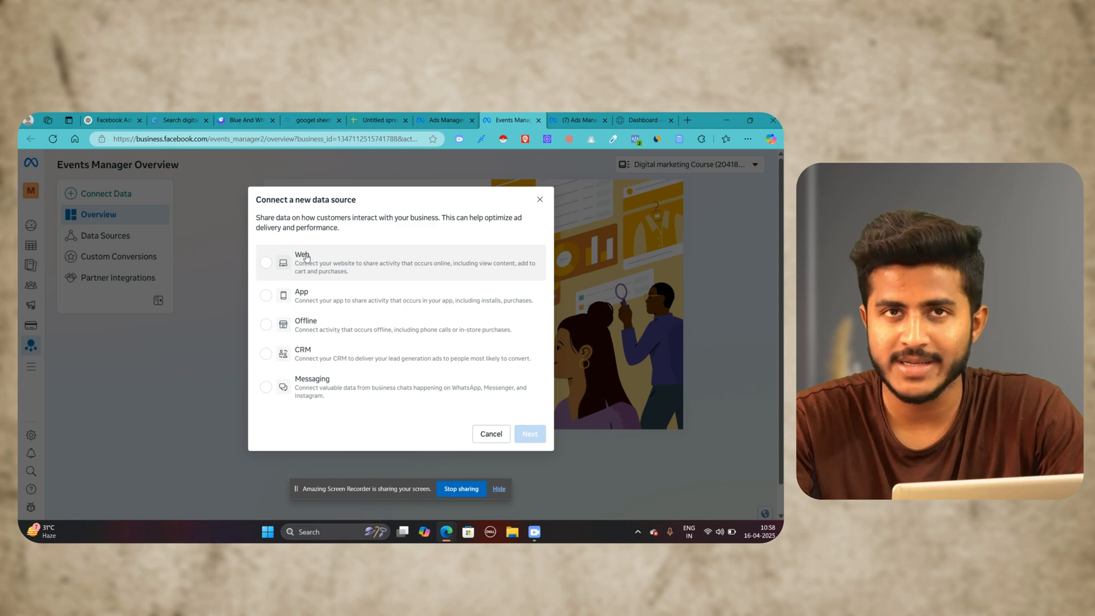
click(328, 266)
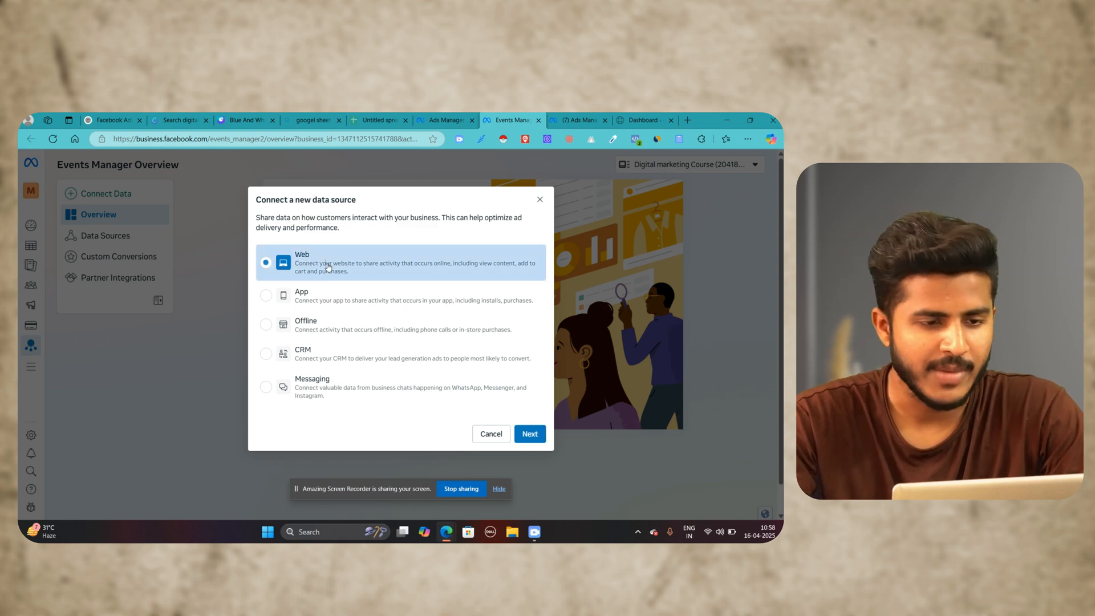
click(533, 437)
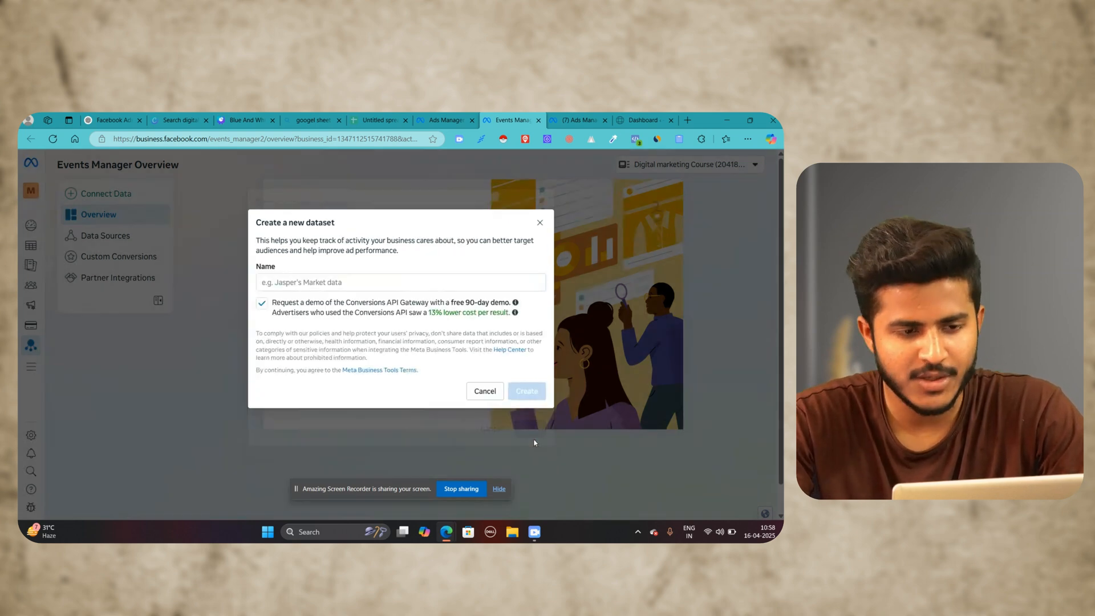
Step: Name the new dataset "Digital Course" and create it
click(332, 283)
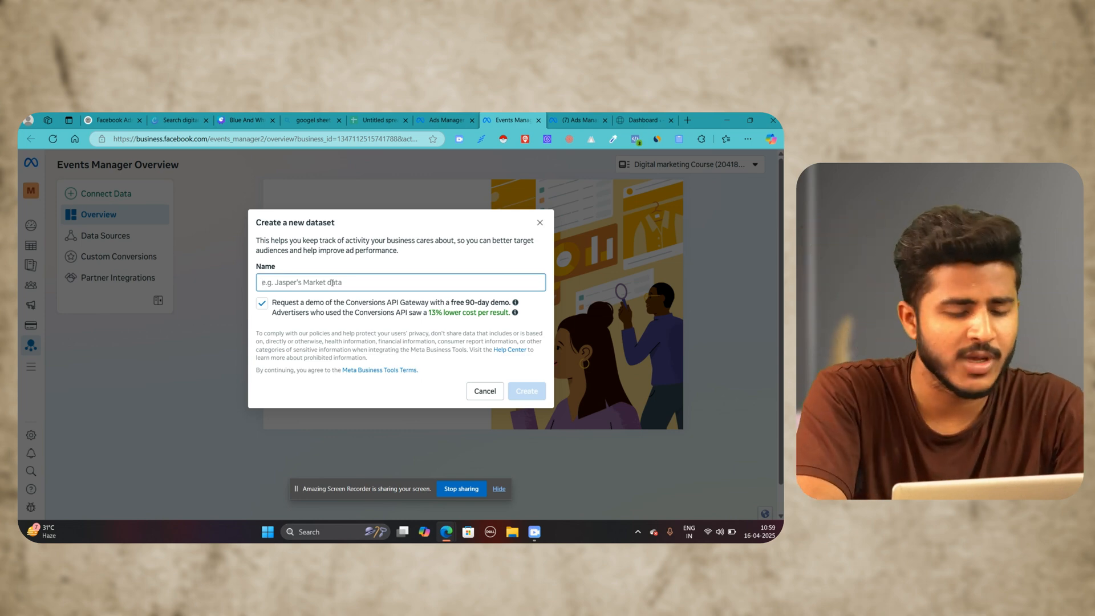
text(S)
key(BackSpace)
text(Digital)
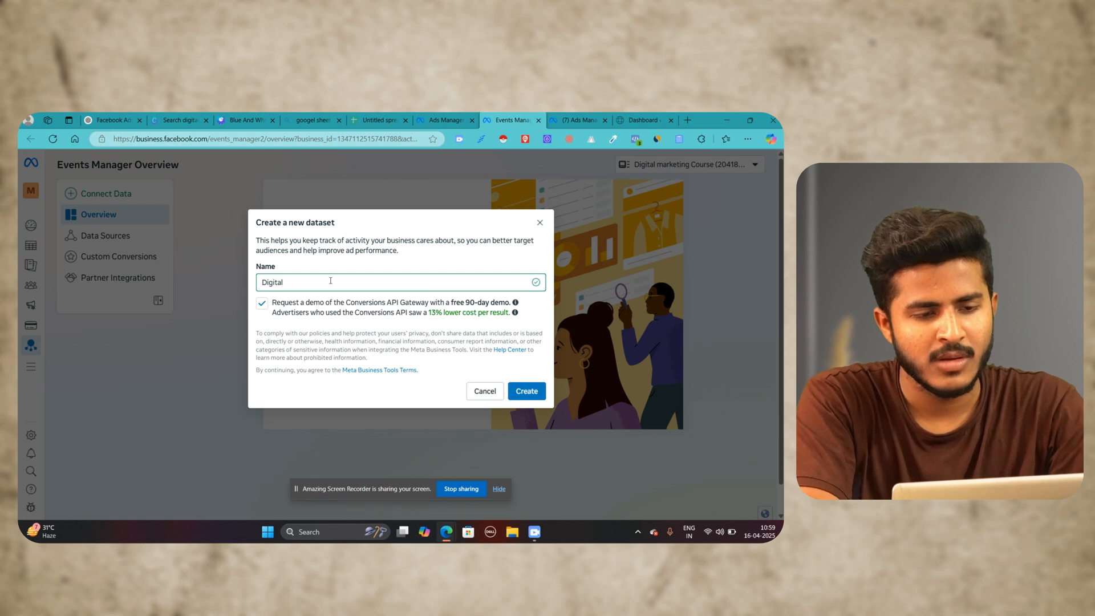
text( mCourse)
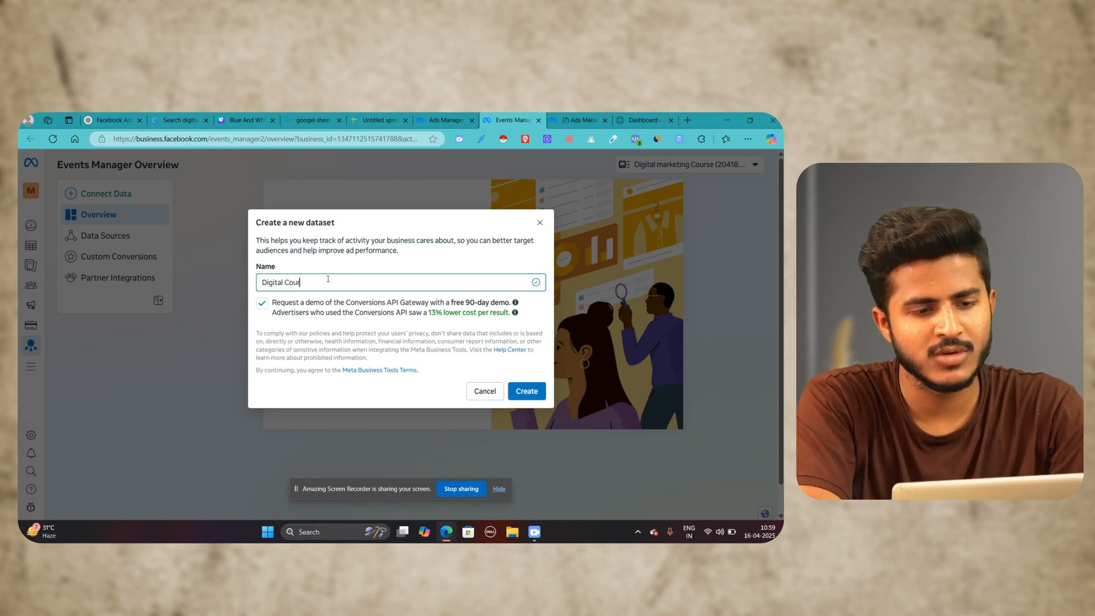
click(528, 392)
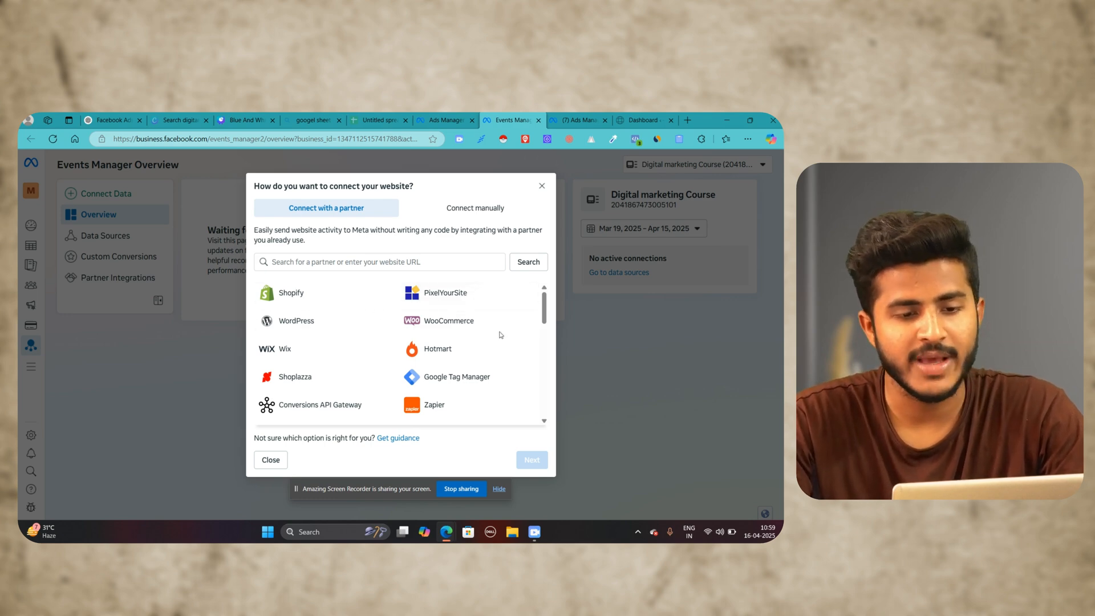
scroll(343, 358, down, 5)
scroll(343, 357, down, 1)
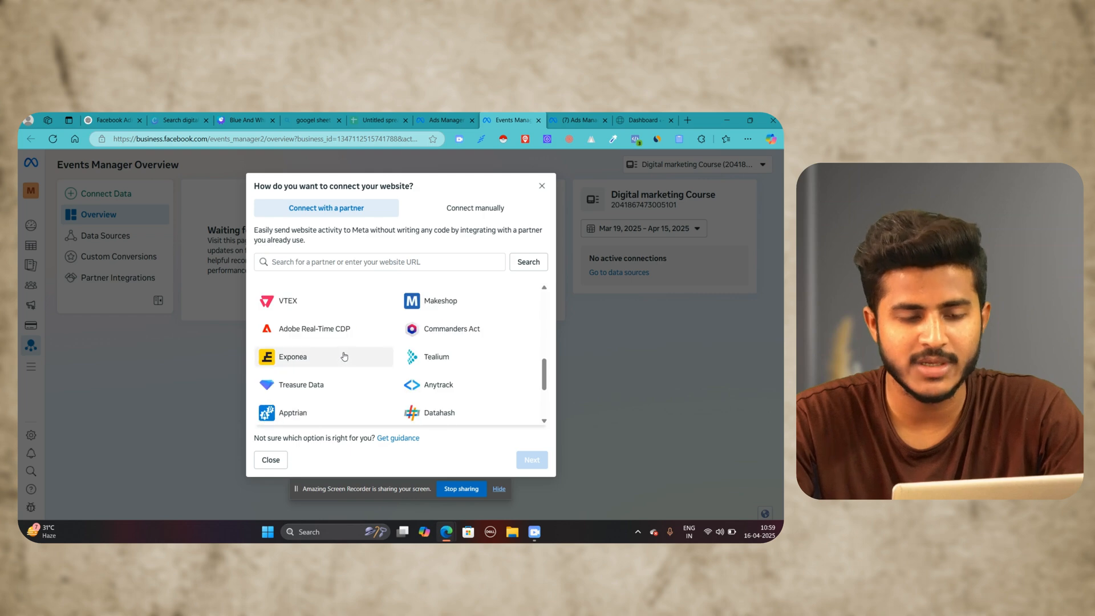
scroll(344, 357, up, 8)
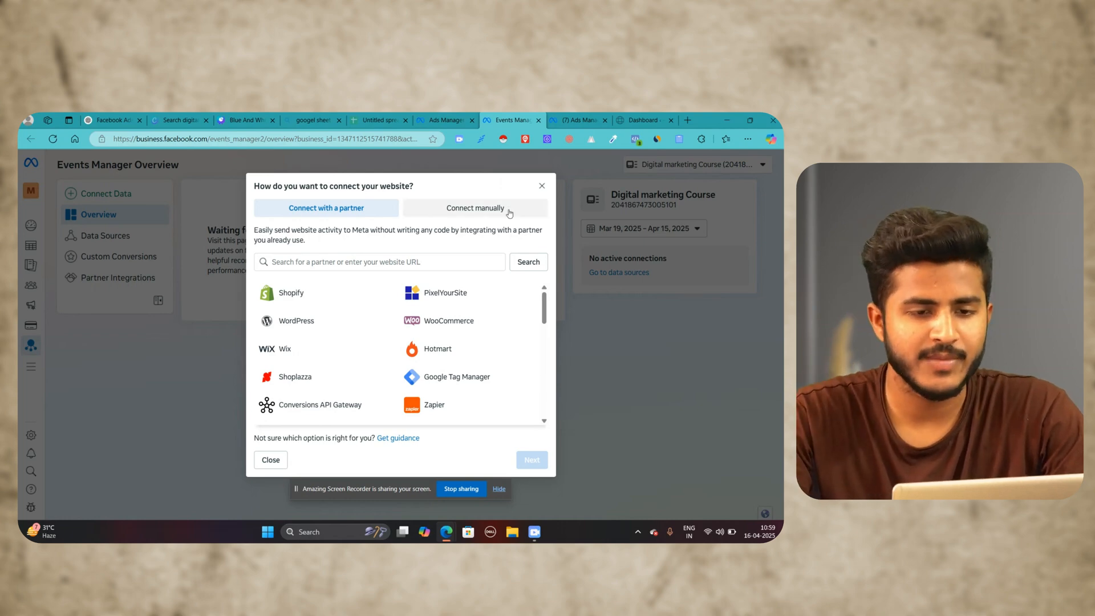
click(475, 207)
click(343, 204)
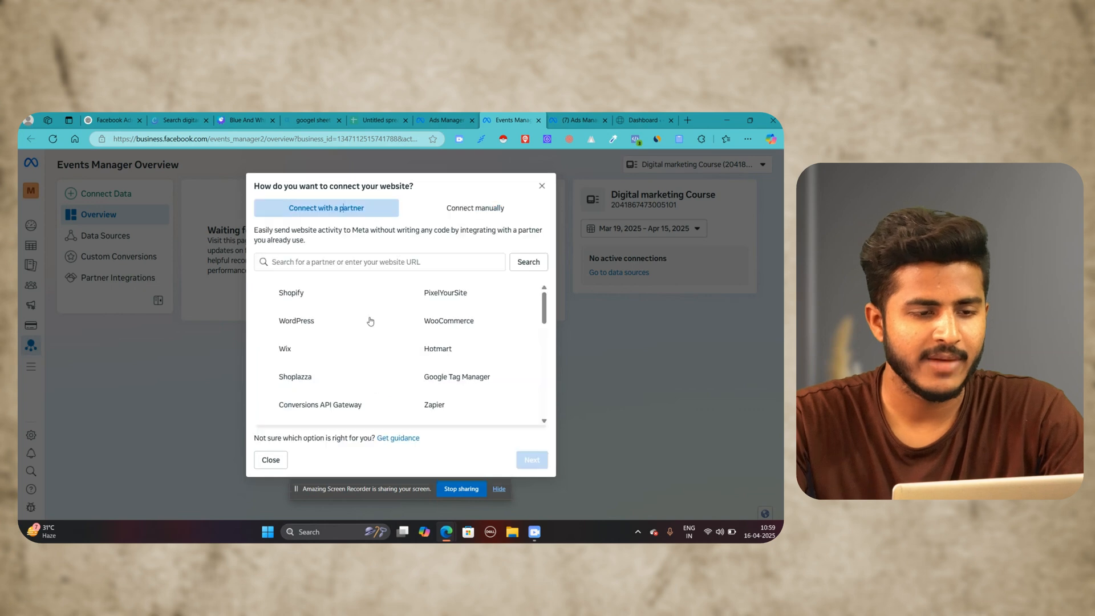
click(330, 325)
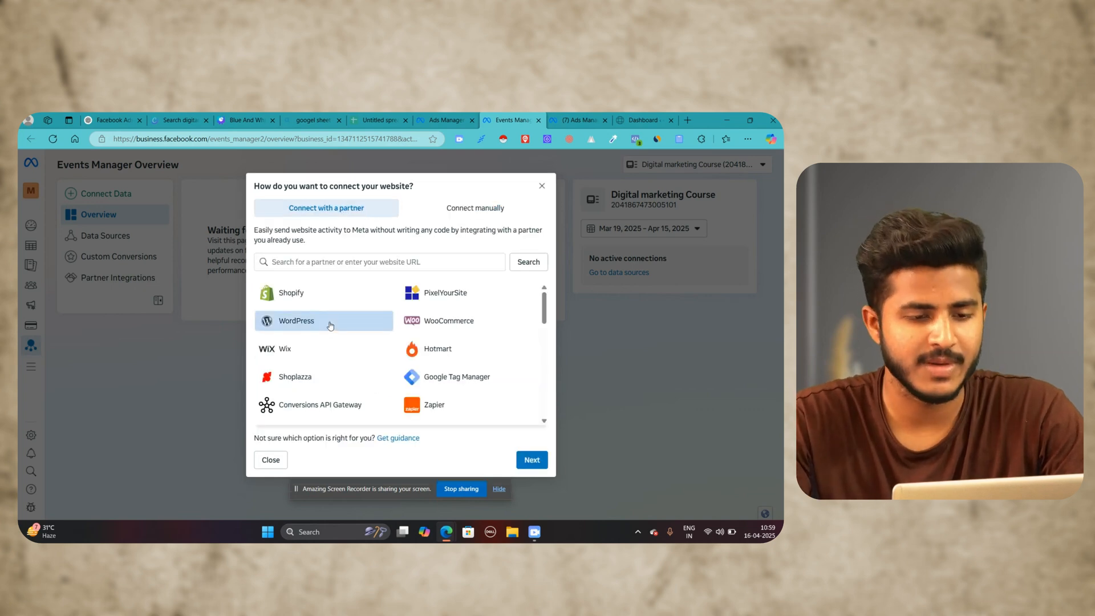
Step: Set up the website connection manually with Meta Pixel only and copy the pixel's base code
click(465, 211)
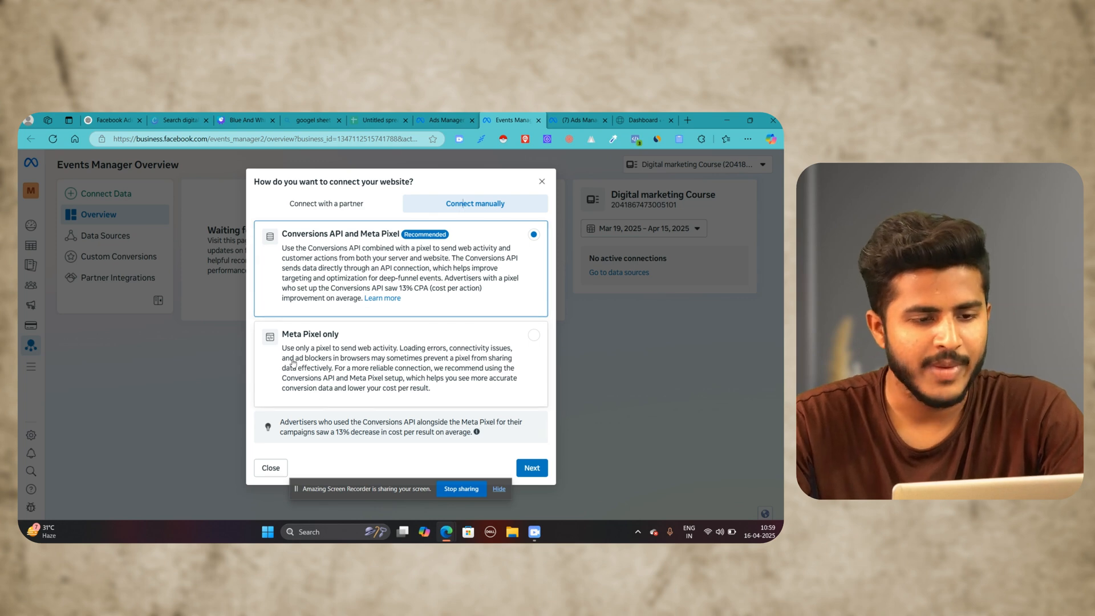
click(430, 366)
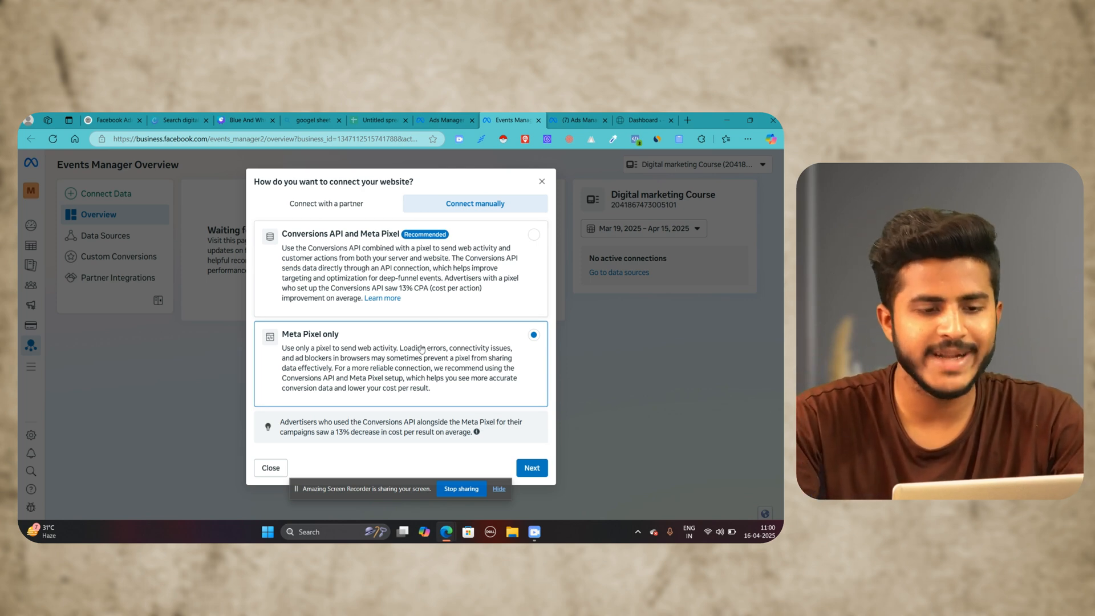
click(532, 468)
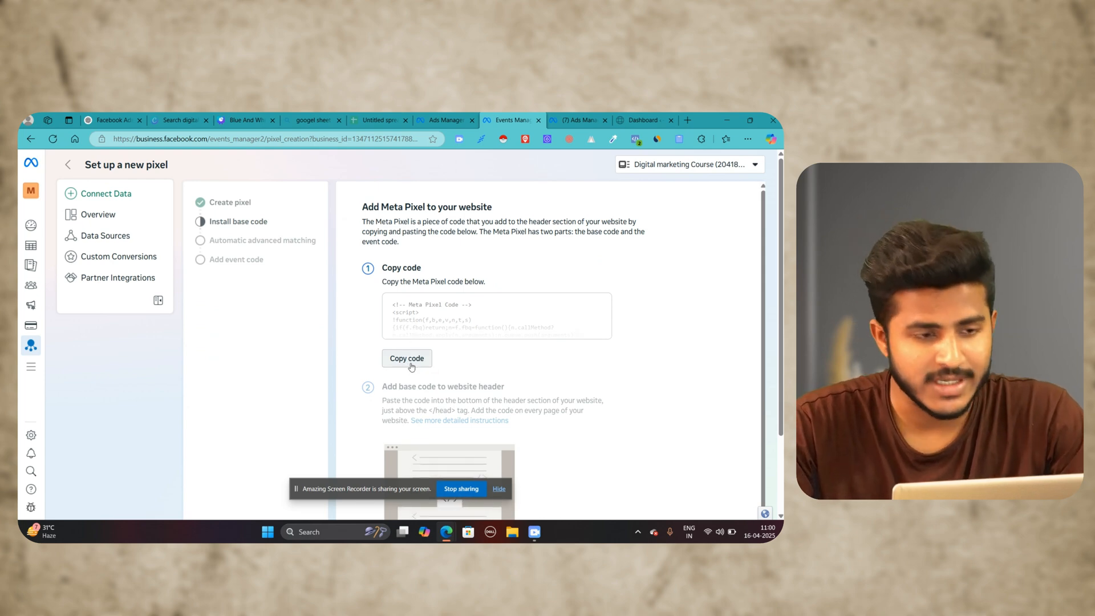
click(411, 365)
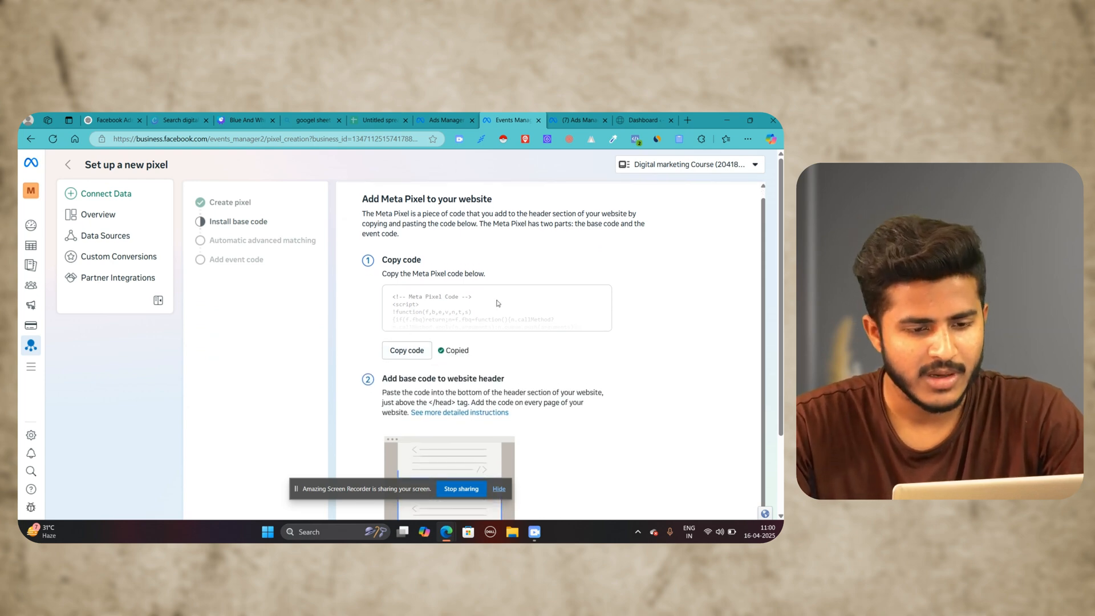
Step: Switch to the WordPress dashboard, open the fbs.digitalmkt9.com site in a new tab and look through its landing page
click(640, 121)
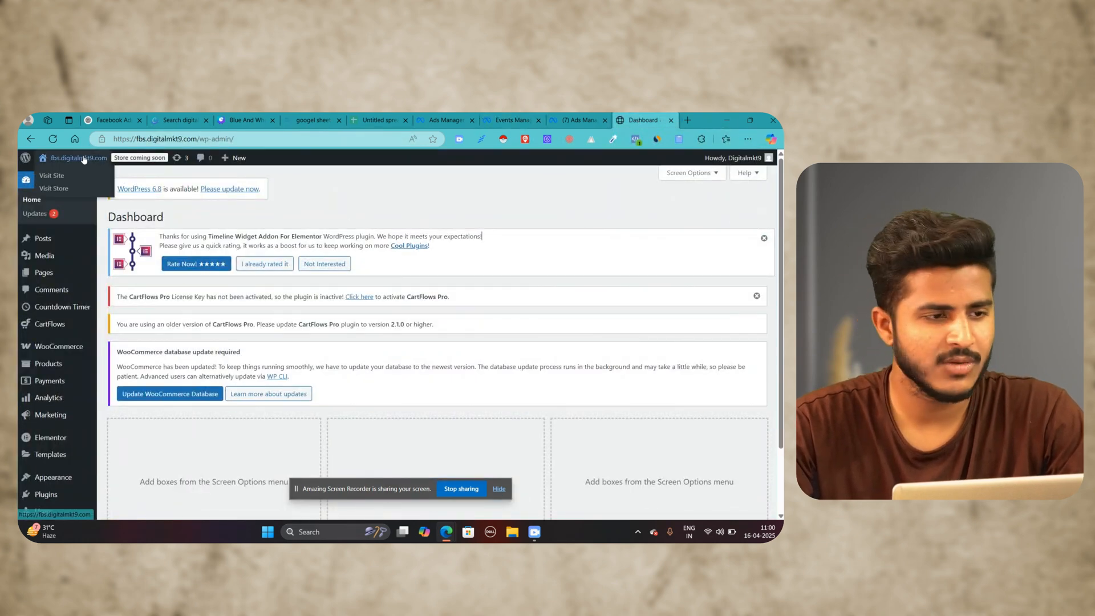
right_click(80, 158)
click(134, 161)
click(667, 118)
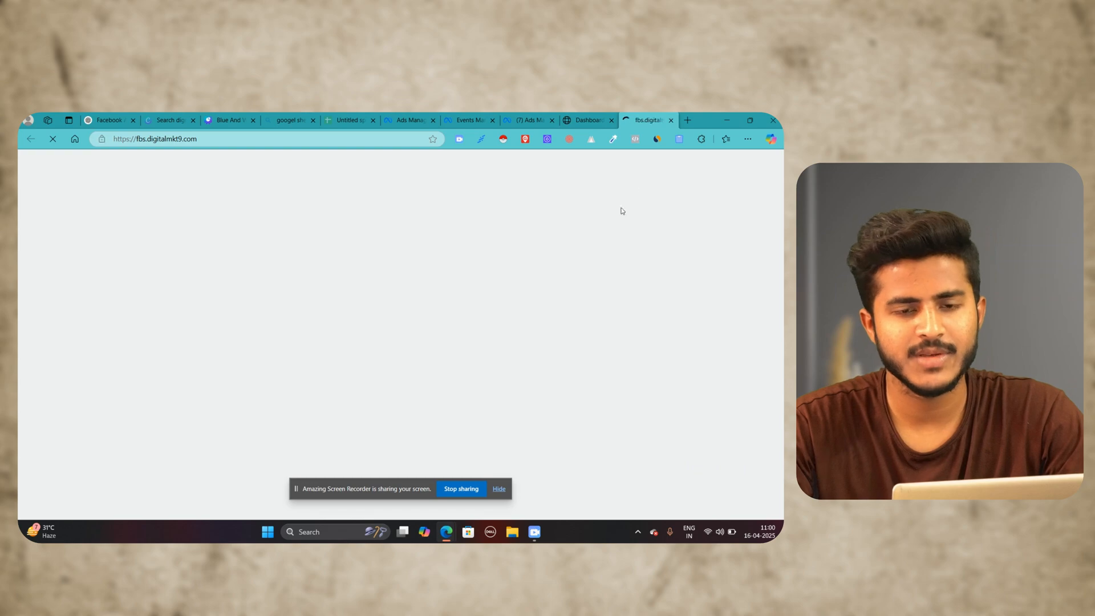
scroll(628, 266, down, 9)
scroll(507, 281, down, 15)
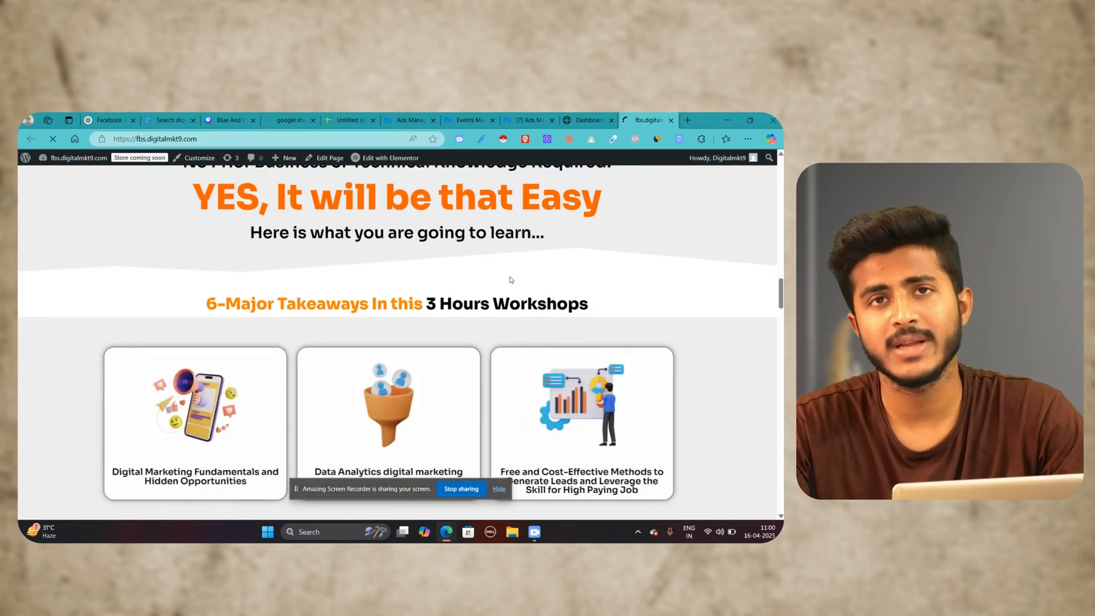
scroll(512, 279, down, 10)
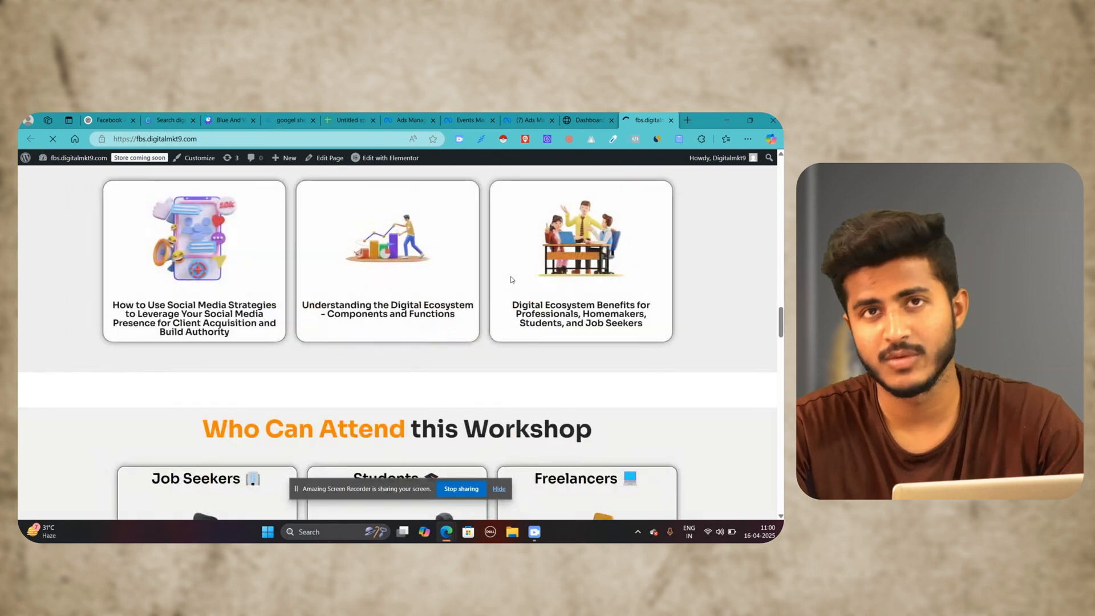
scroll(484, 294, up, 15)
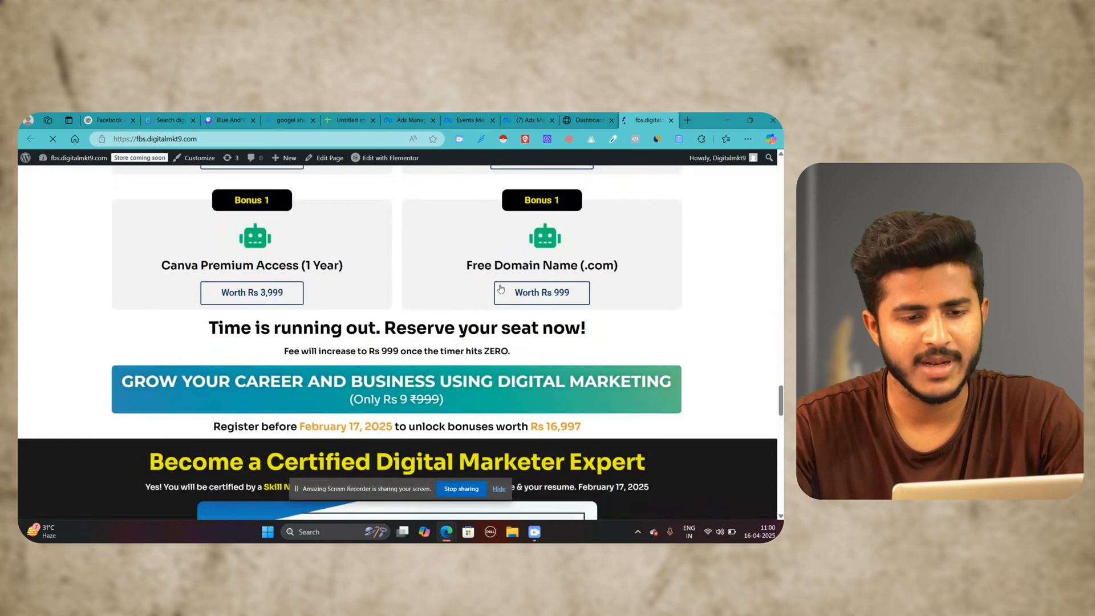
Step: Return to the WordPress dashboard and dismiss the CartFlows Pro licence and Timeline Widget Addon notices
click(591, 118)
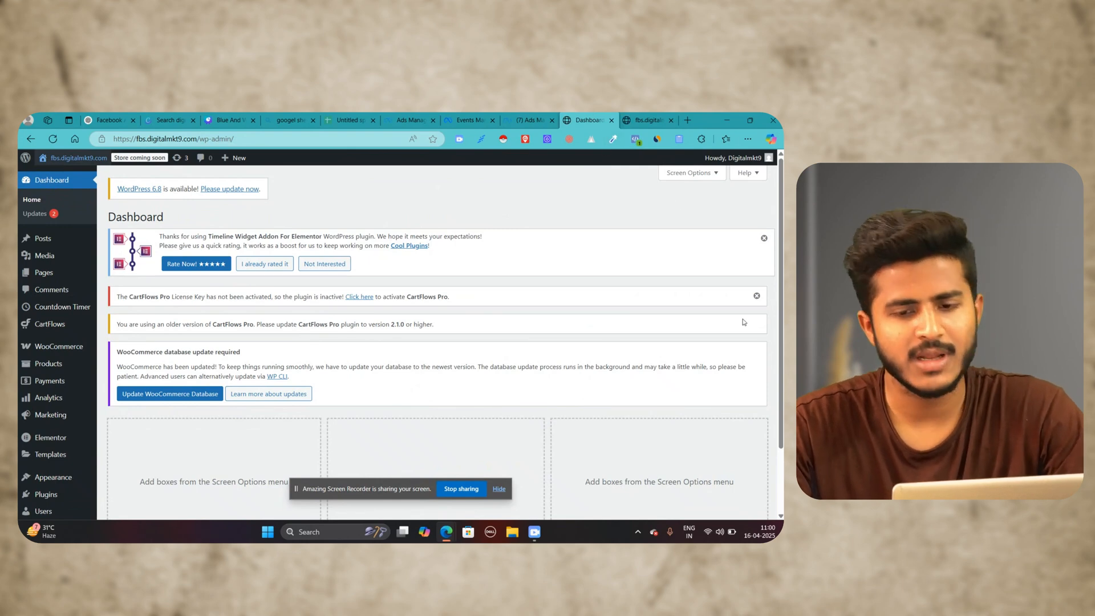
click(757, 295)
click(764, 237)
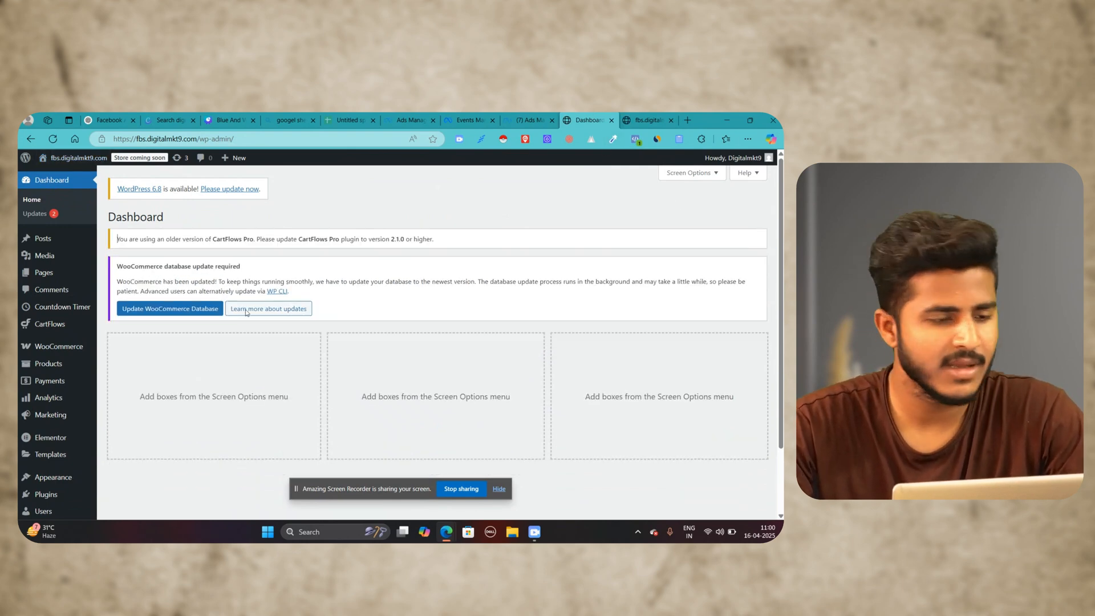
Step: Open the Hello Elementor theme's header.php in the Theme File Editor
scroll(110, 460, down, 2)
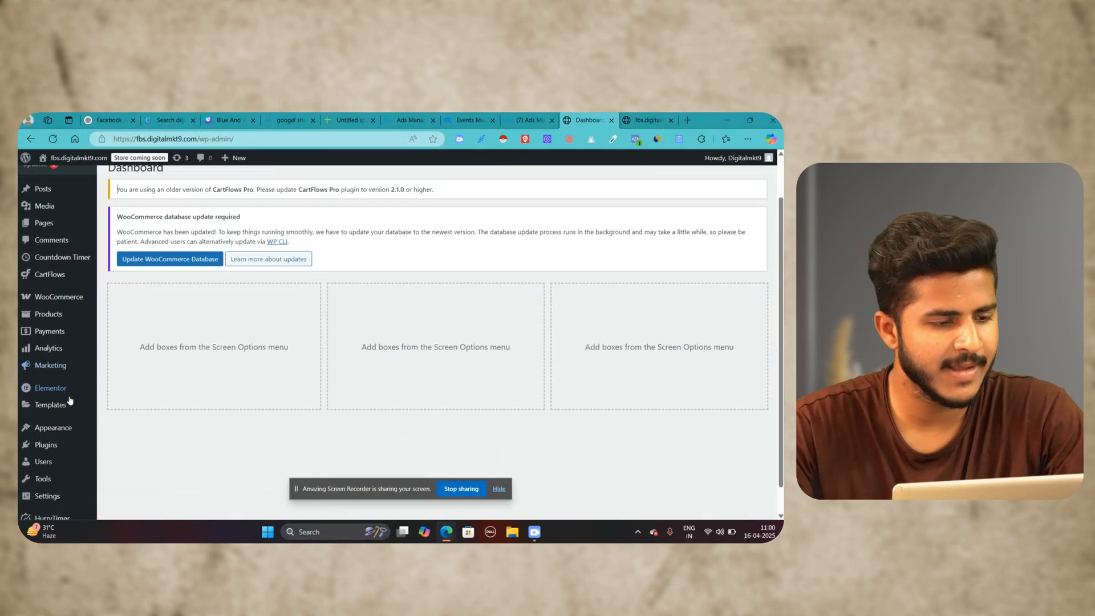
mouse_move(60, 399)
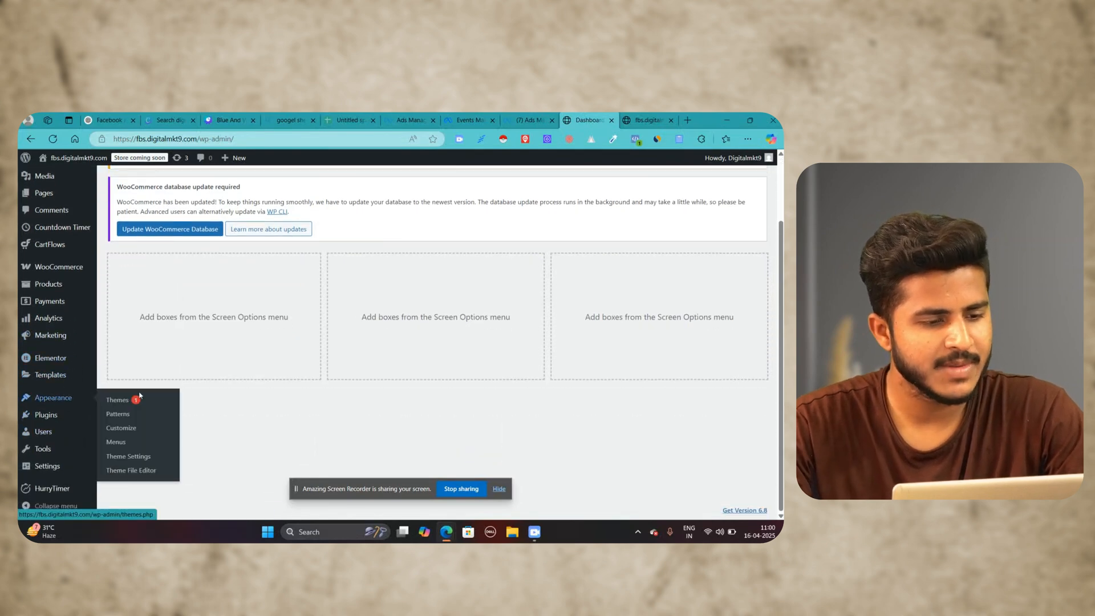
click(132, 471)
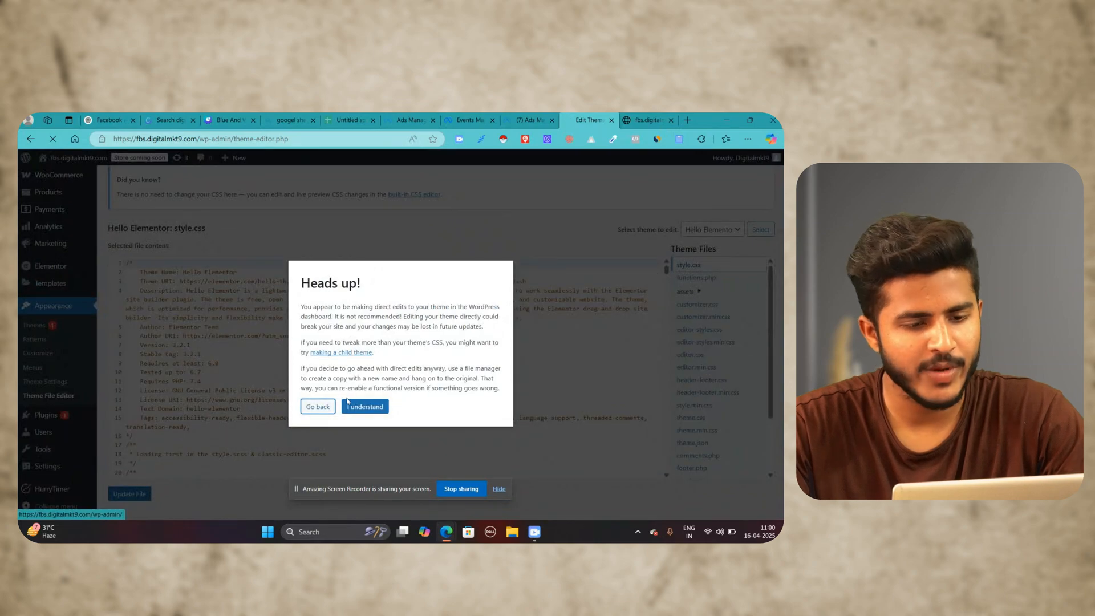
click(365, 406)
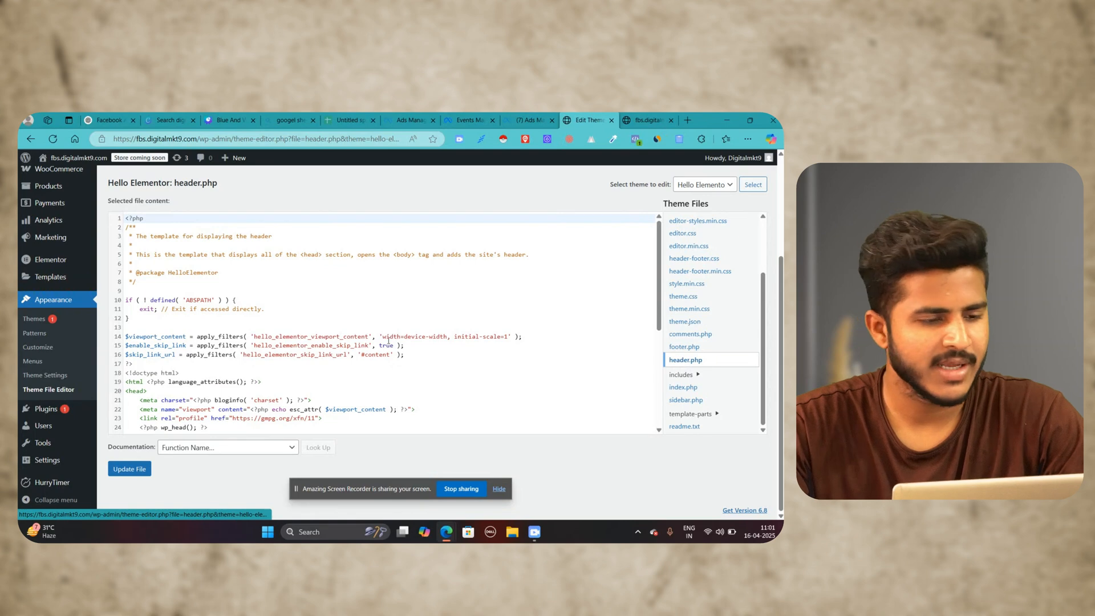
Step: Paste the copied Meta Pixel code on a new line directly below the opening <head> tag in header.php and update the file
scroll(383, 280, down, 2)
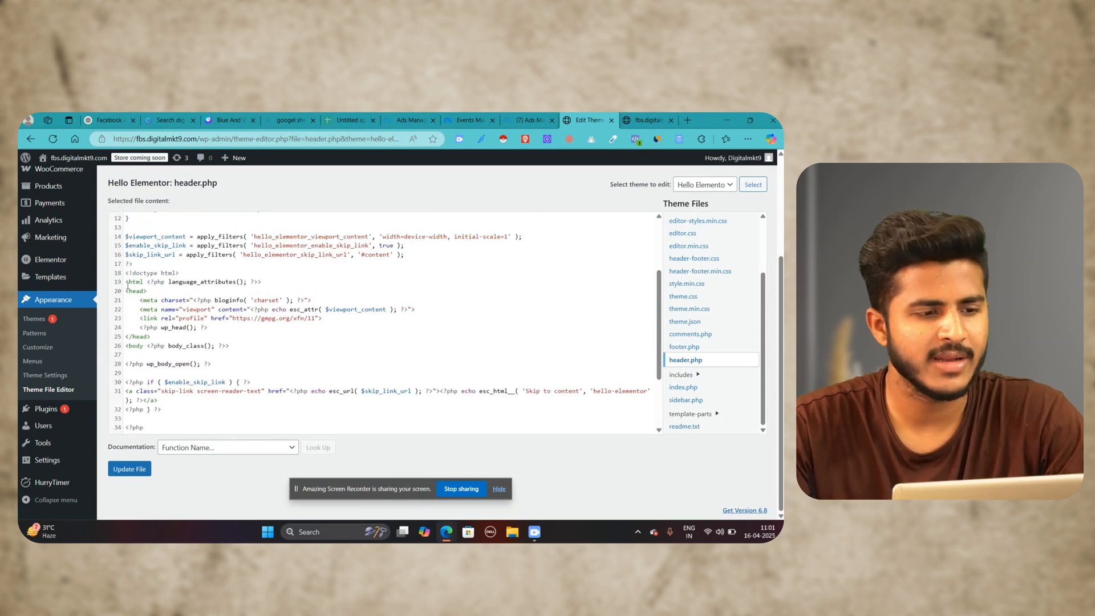
click(163, 292)
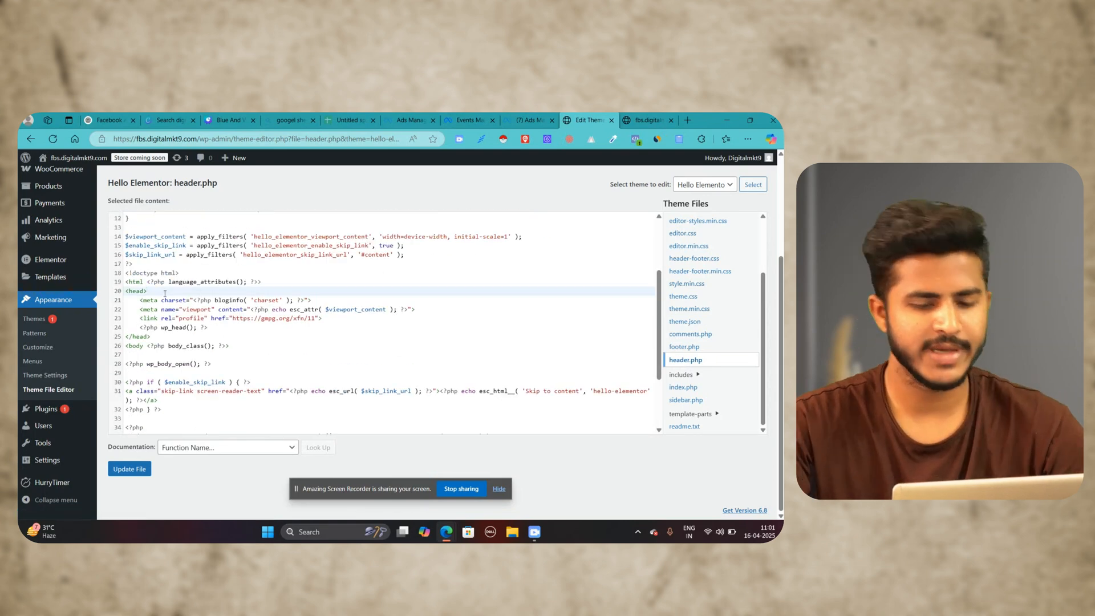
key(Return)
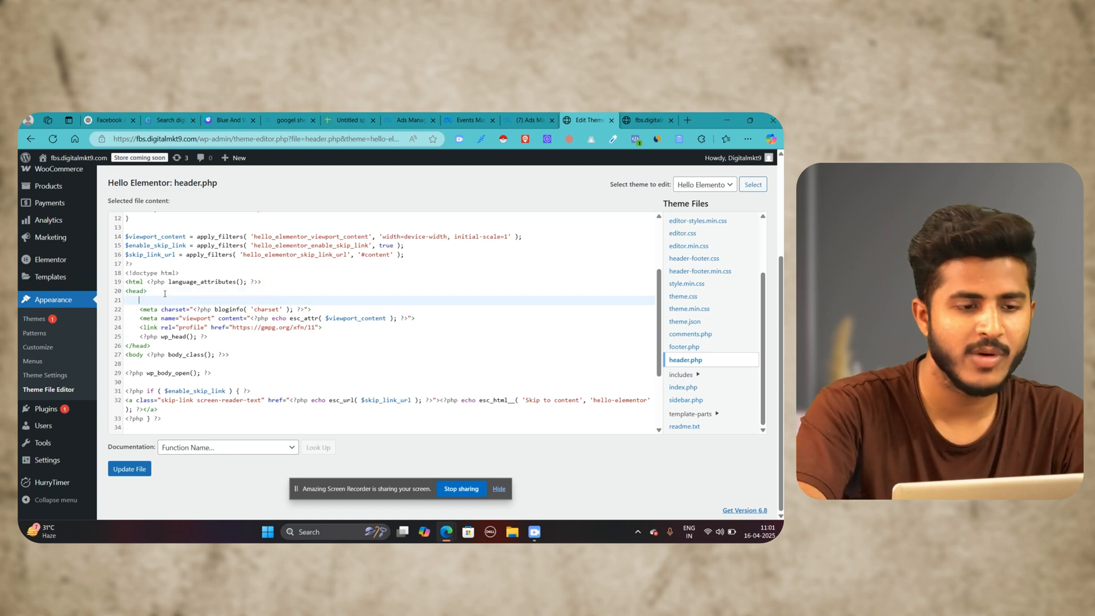
key(ctrl+v)
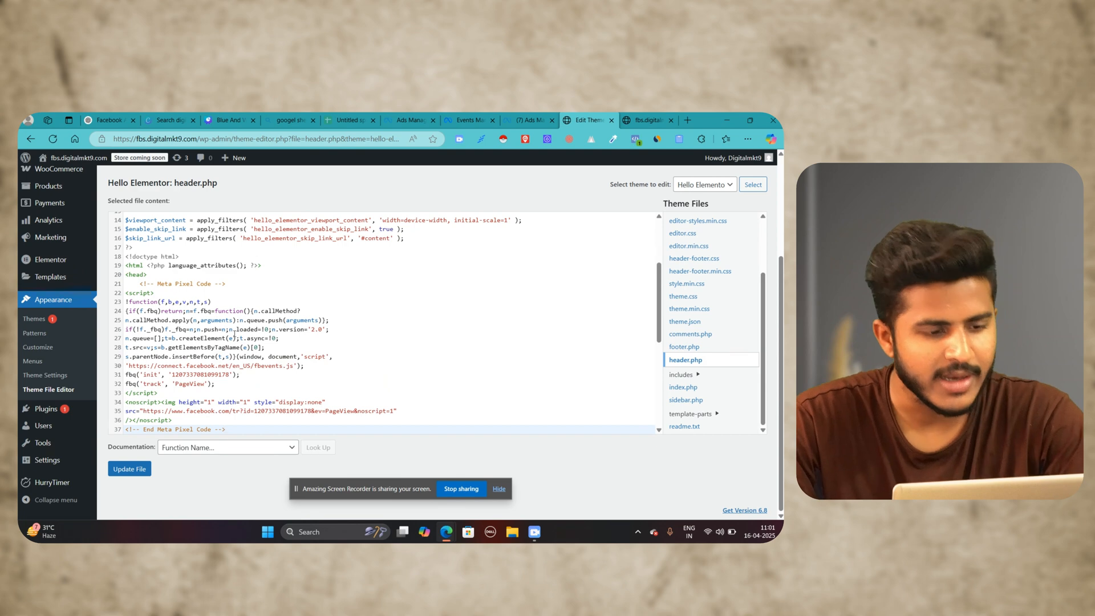
click(130, 469)
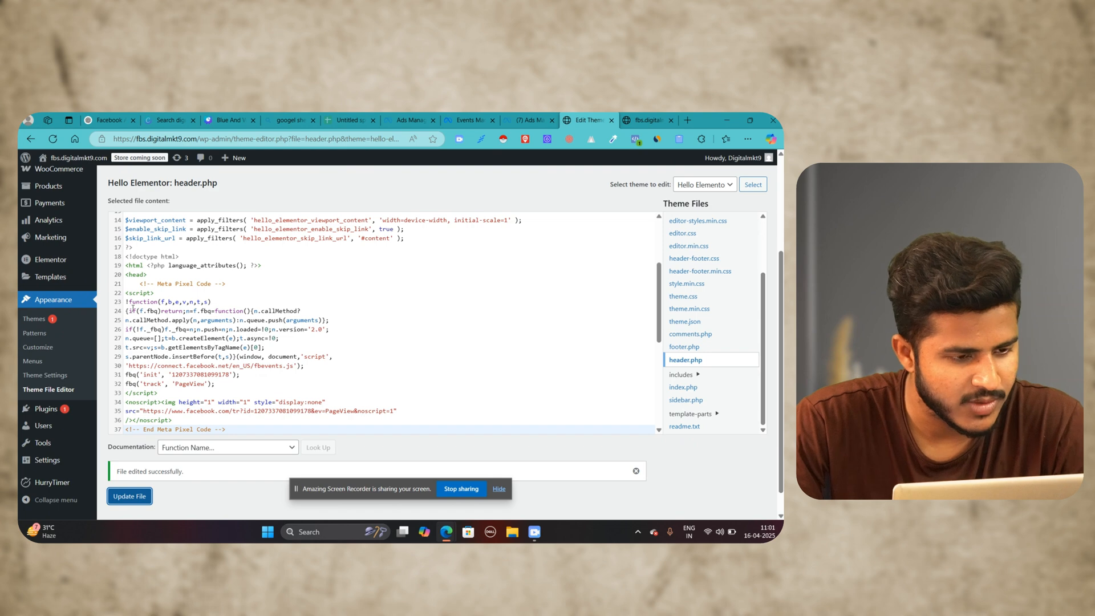
click(151, 302)
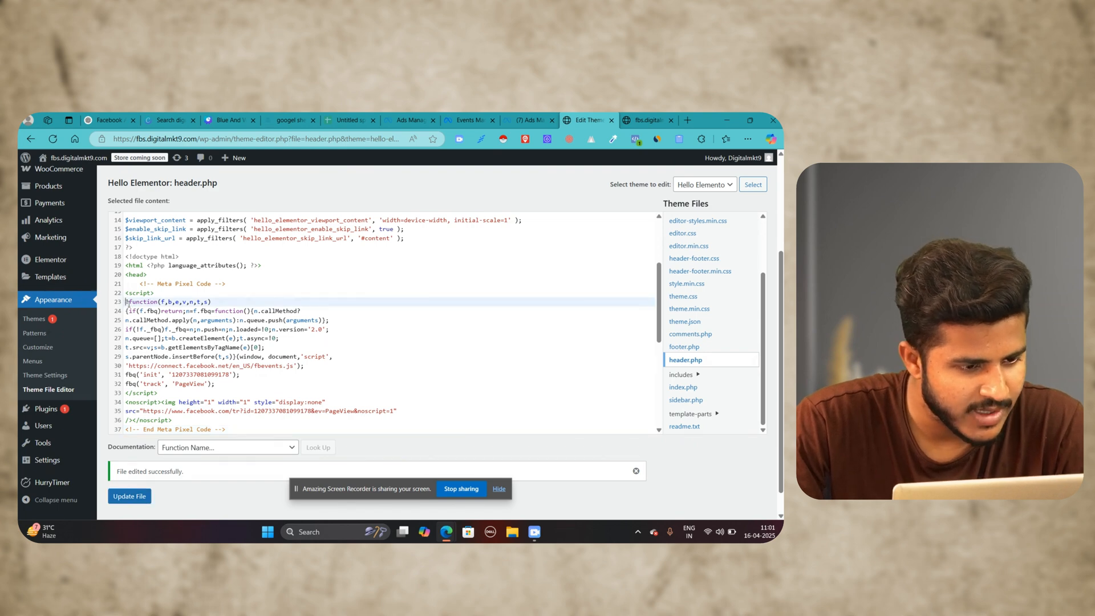
Step: Delete the pasted pixel code from the !function line through the End Meta Pixel Code comment in header.php
drag(127, 304, 240, 379)
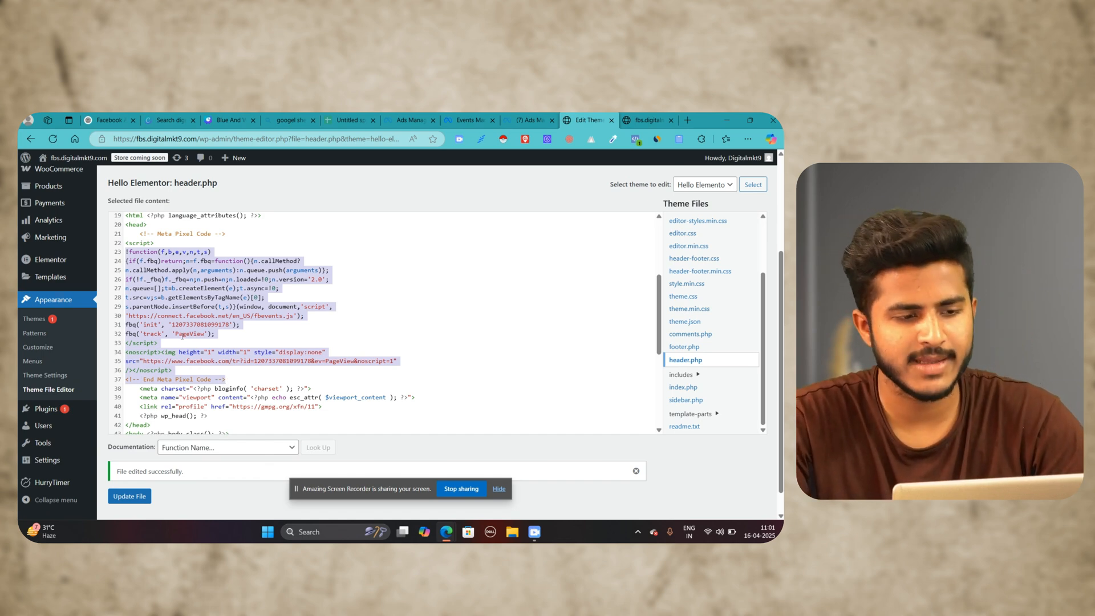
key(BackSpace)
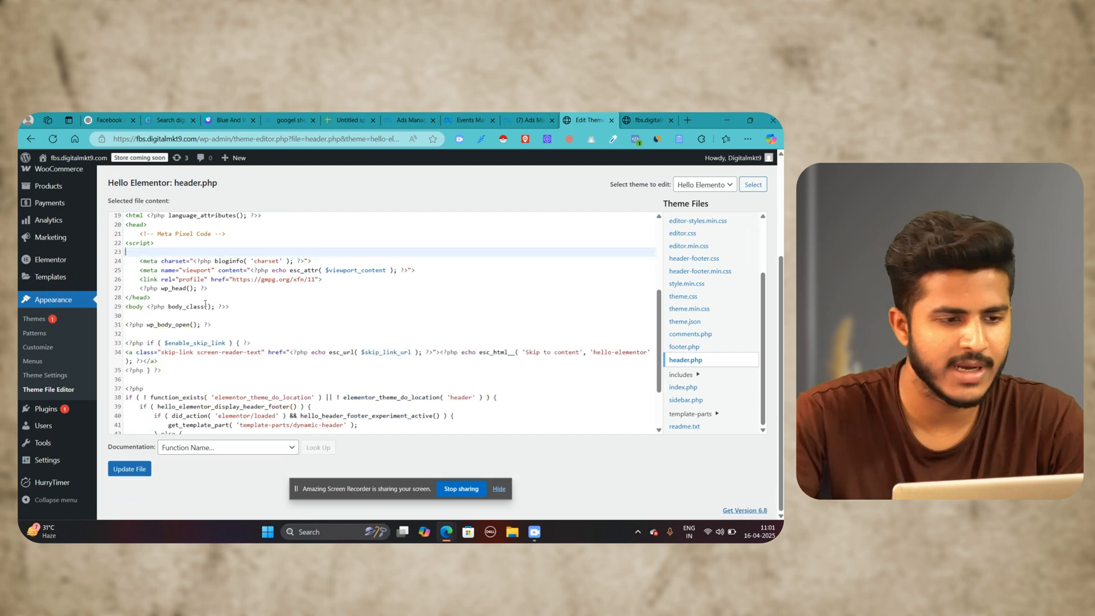
key(BackSpace)
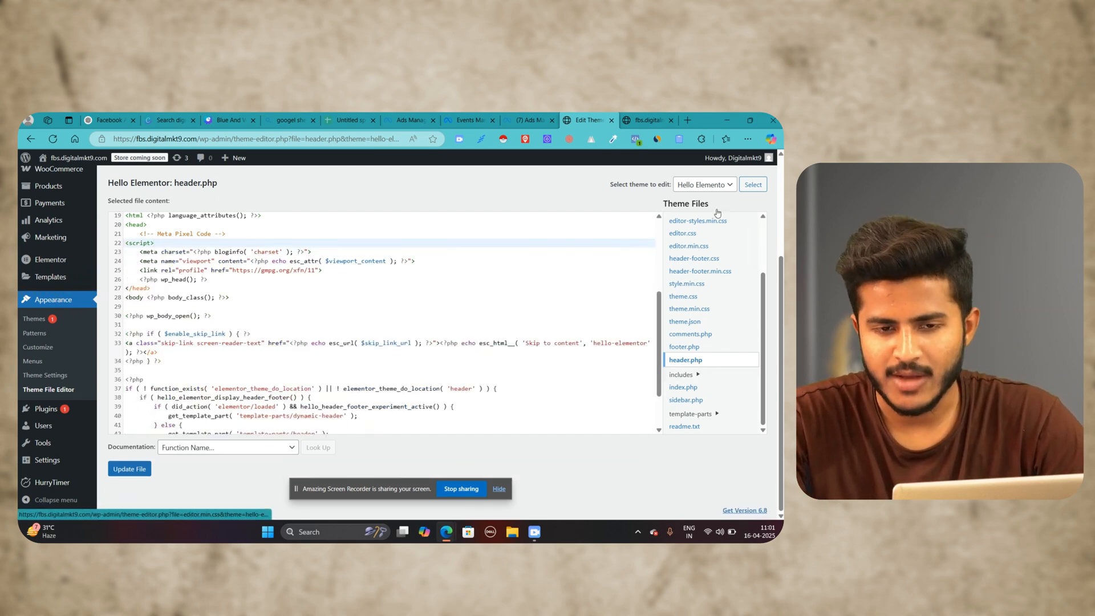
scroll(705, 228, up, 3)
scroll(693, 224, up, 2)
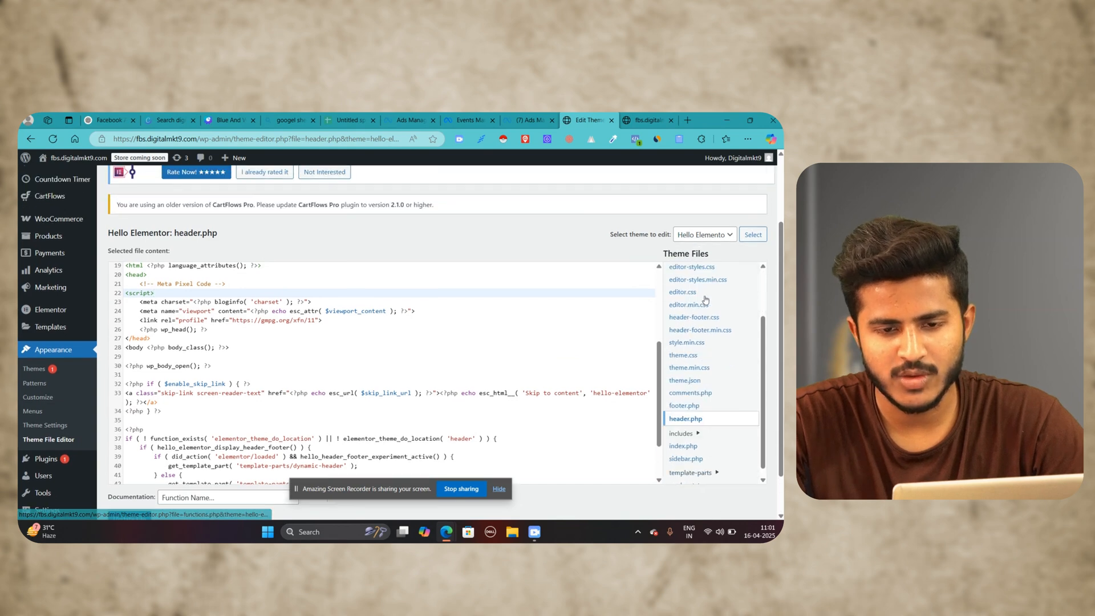
scroll(703, 297, down, 5)
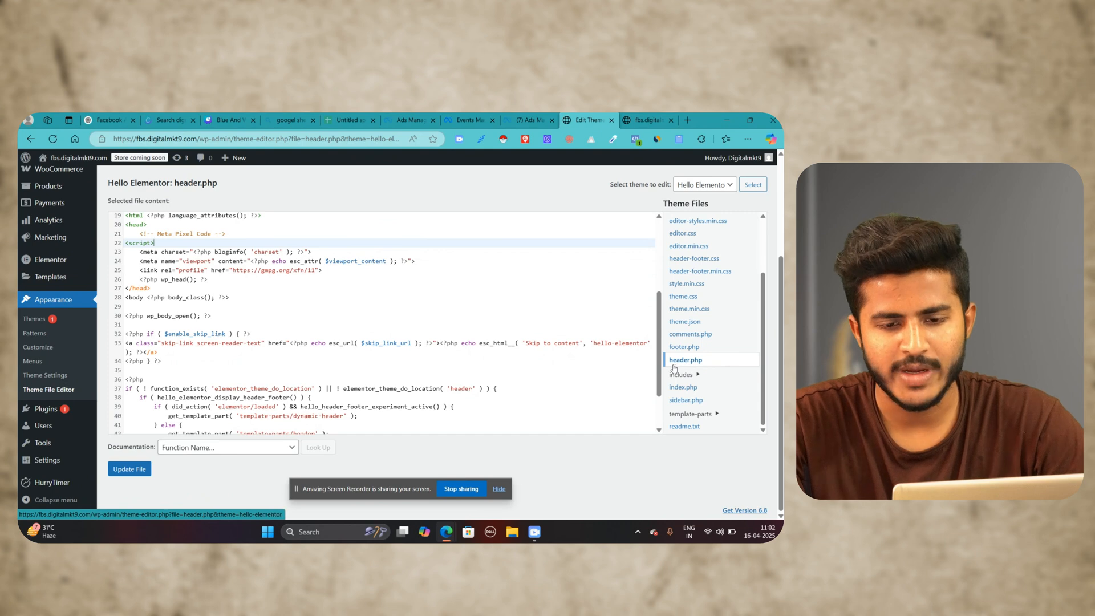
click(710, 368)
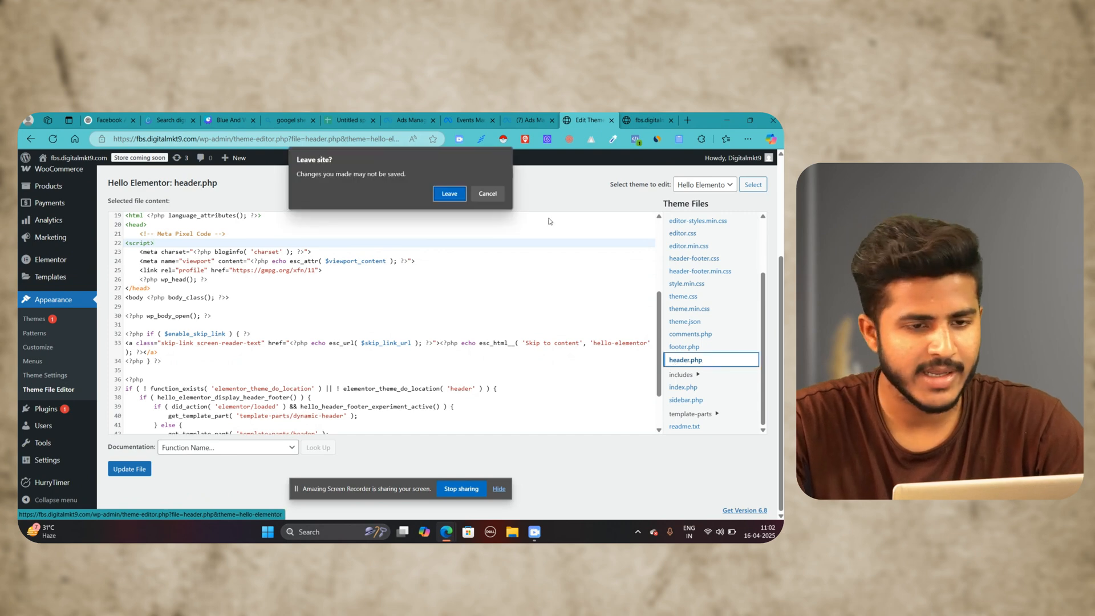
click(493, 198)
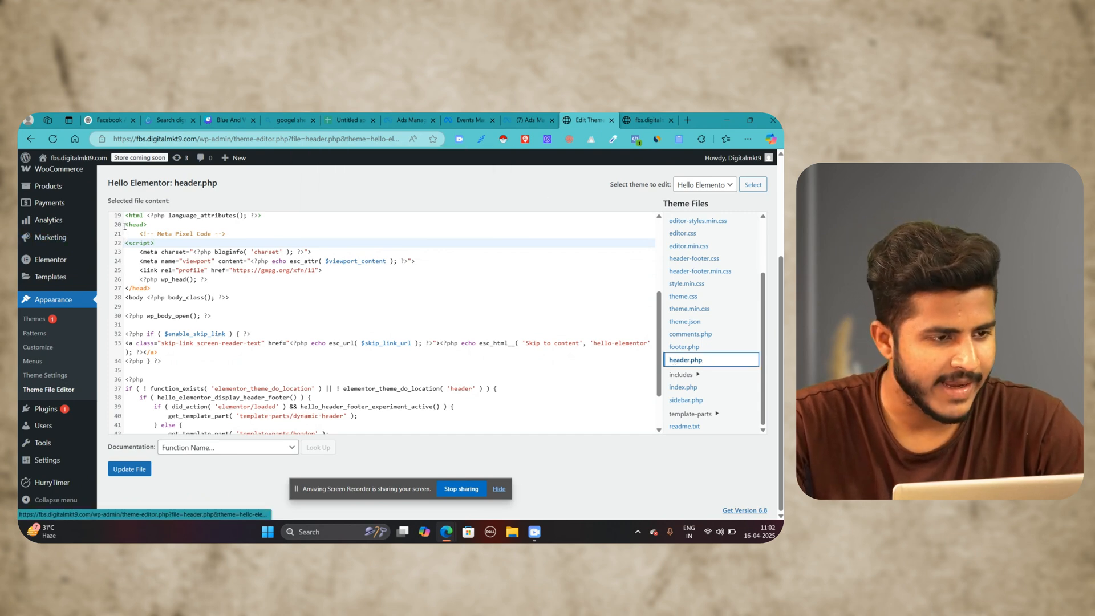
Step: Point out the opening and closing head tags, and delete the leftover Meta Pixel Code comment below the opening <head> tag
drag(125, 224, 149, 225)
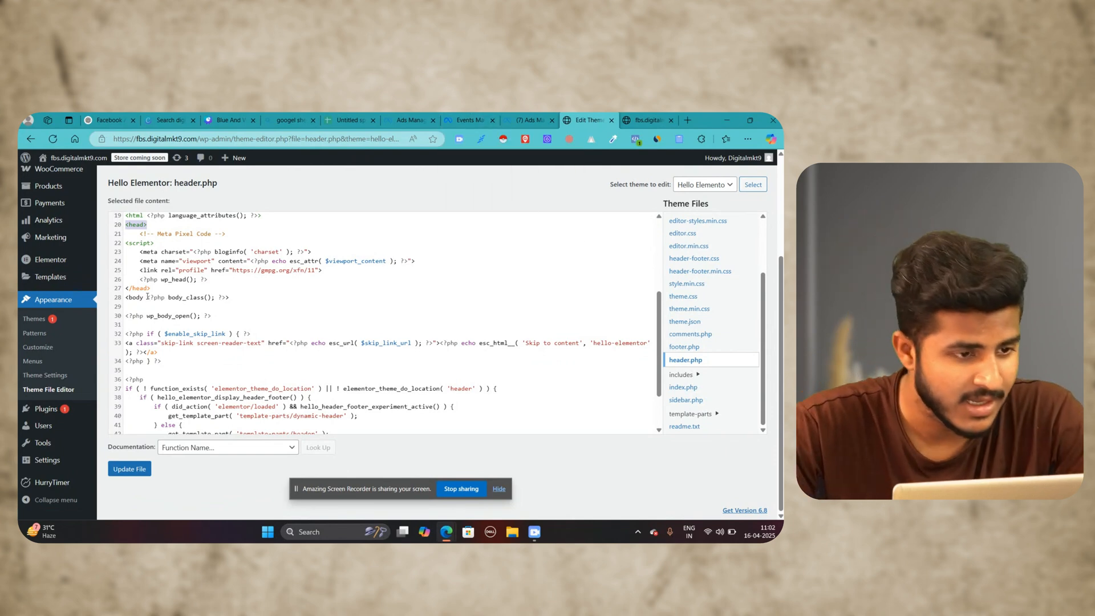
drag(152, 287, 122, 290)
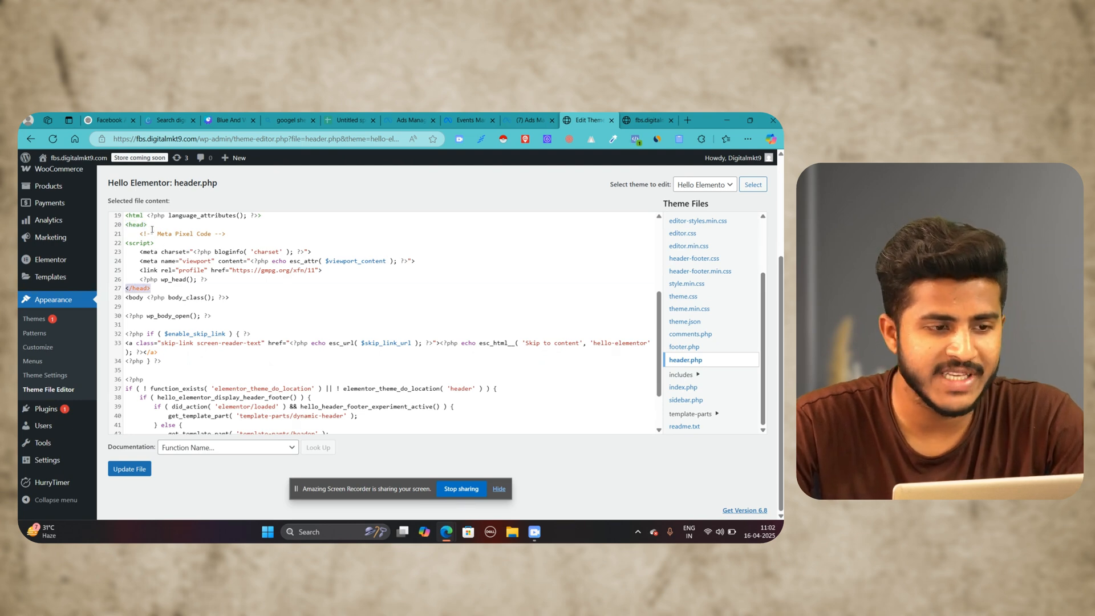
drag(232, 231, 140, 235)
key(BackSpace)
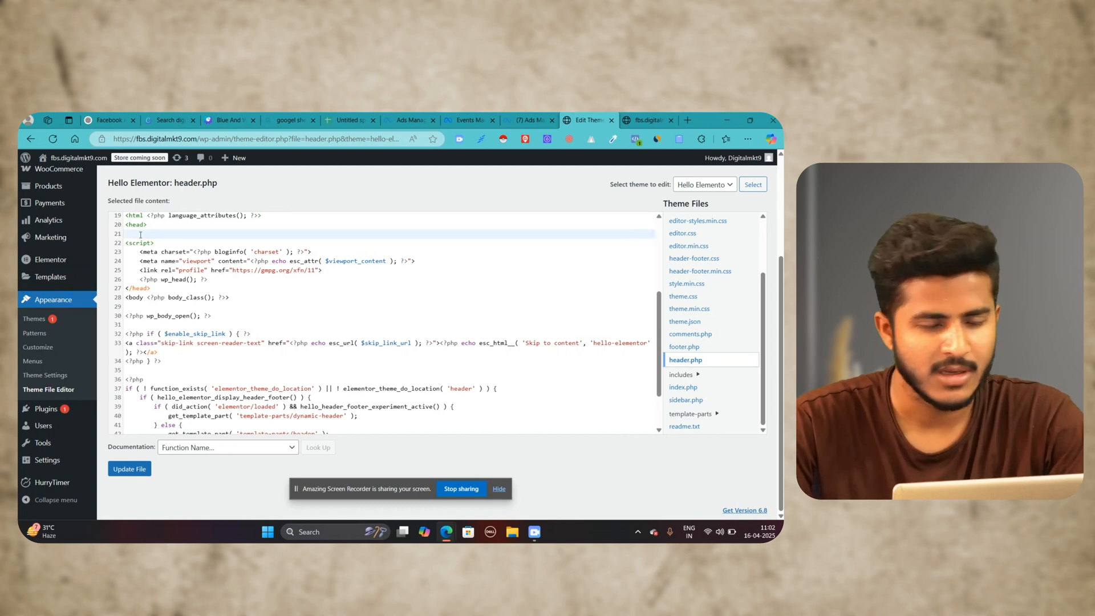
Step: Switch to the pixel setup in Events Manager and copy the Meta Pixel base code again
click(529, 116)
click(474, 116)
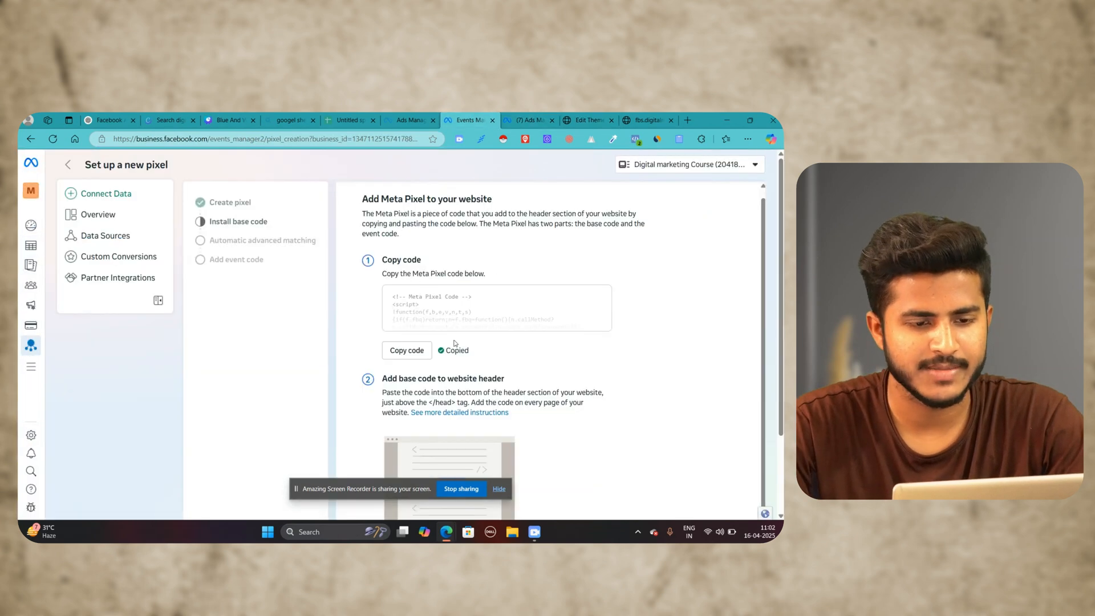
click(406, 350)
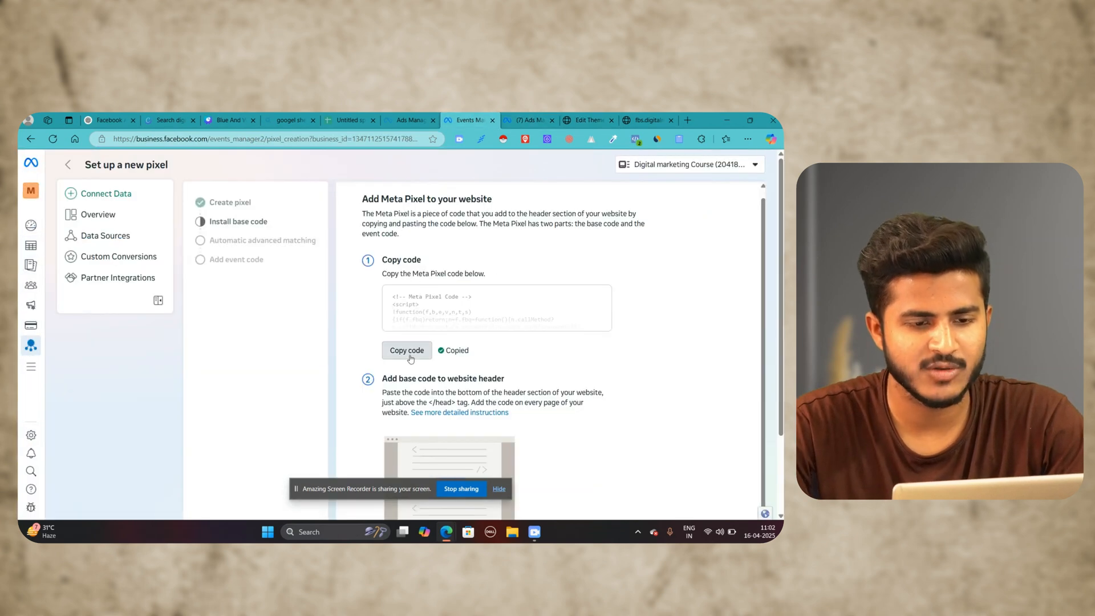
Step: Back in the theme editor, paste the pixel code on the empty line below <head> in header.php and update the file
click(655, 118)
click(587, 120)
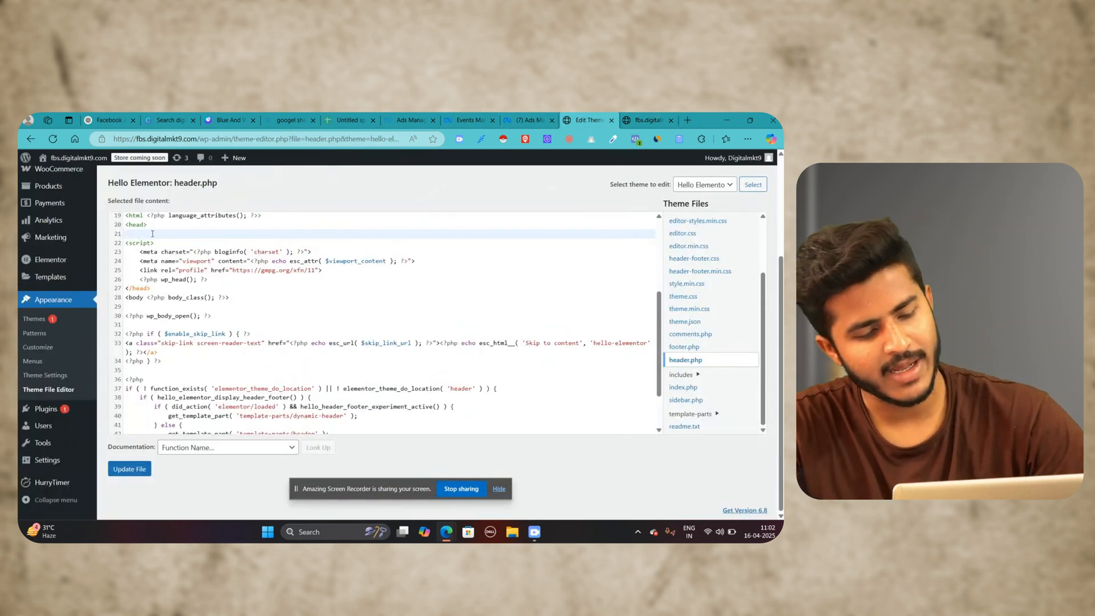
key(ctrl+v)
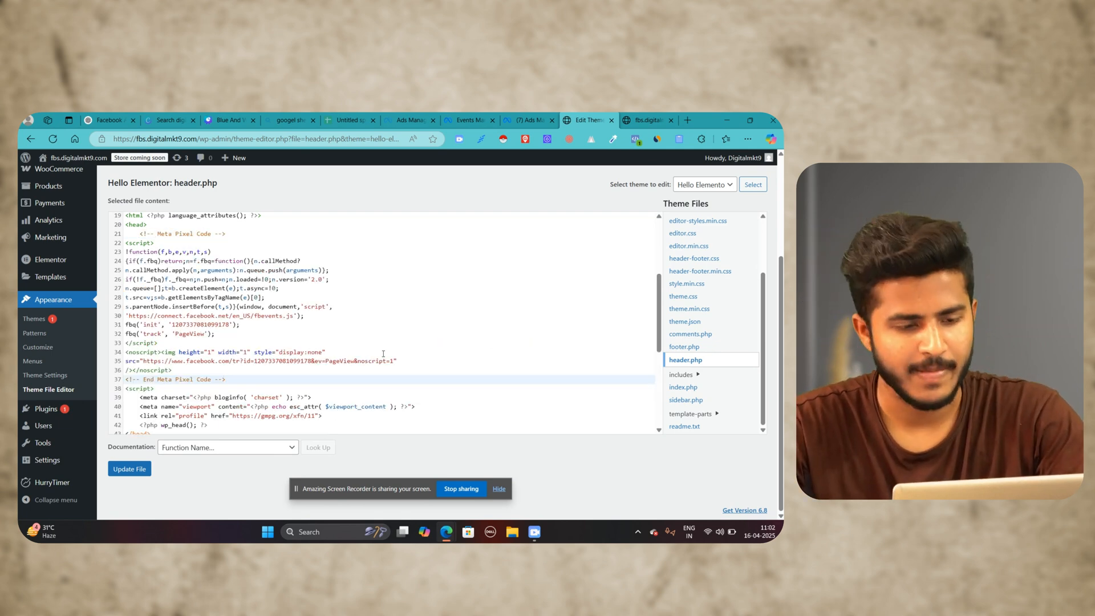
click(129, 470)
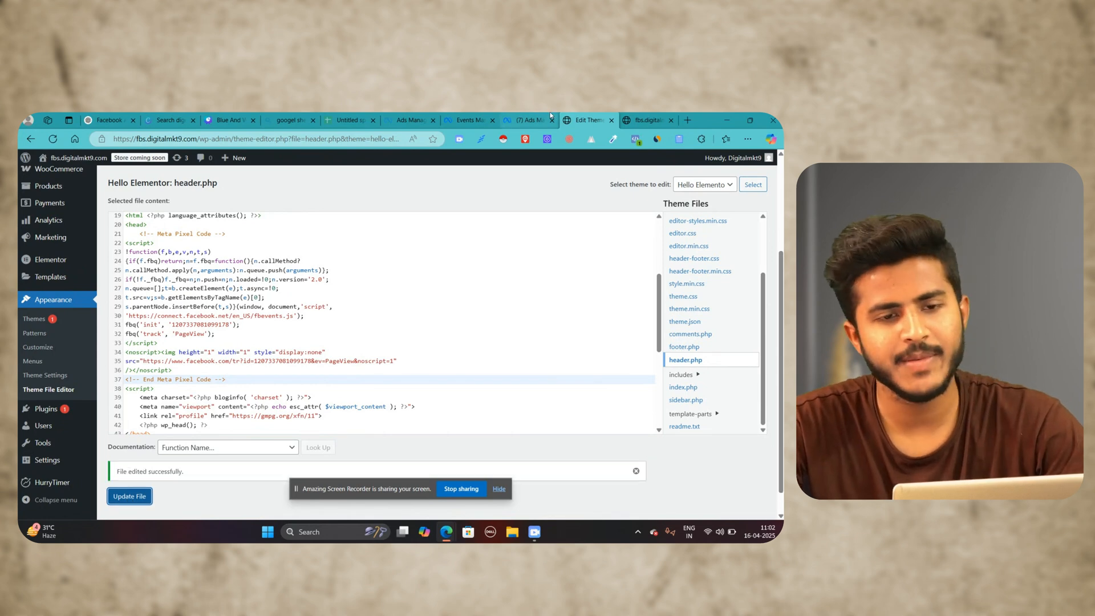
Step: Return to Events Manager and choose to connect website activity using a Meta Pixel with manual code installation
click(528, 119)
click(489, 116)
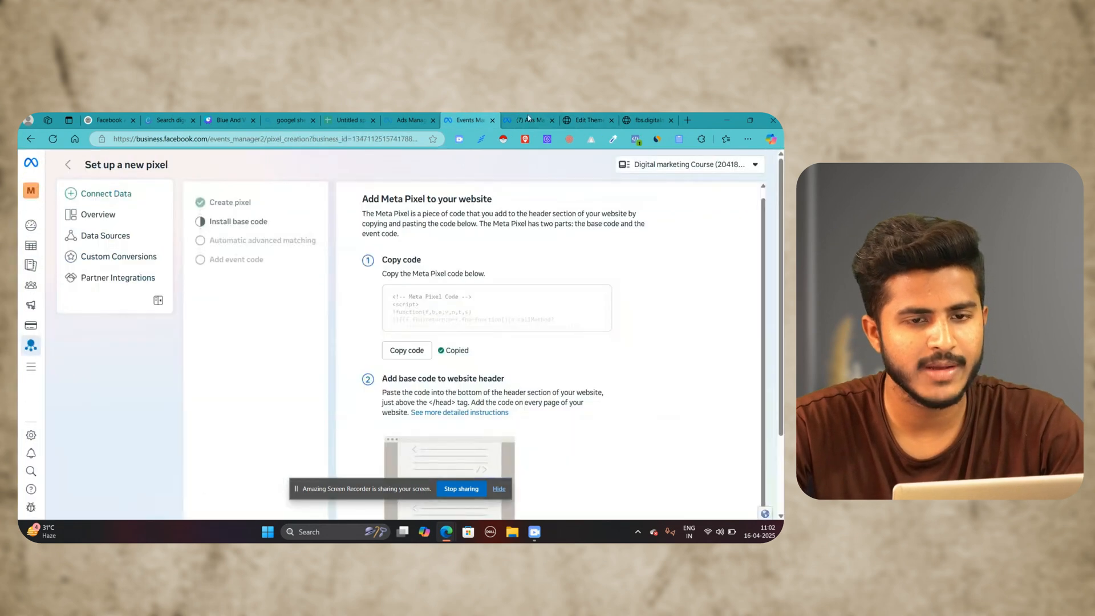
drag(412, 267, 659, 281)
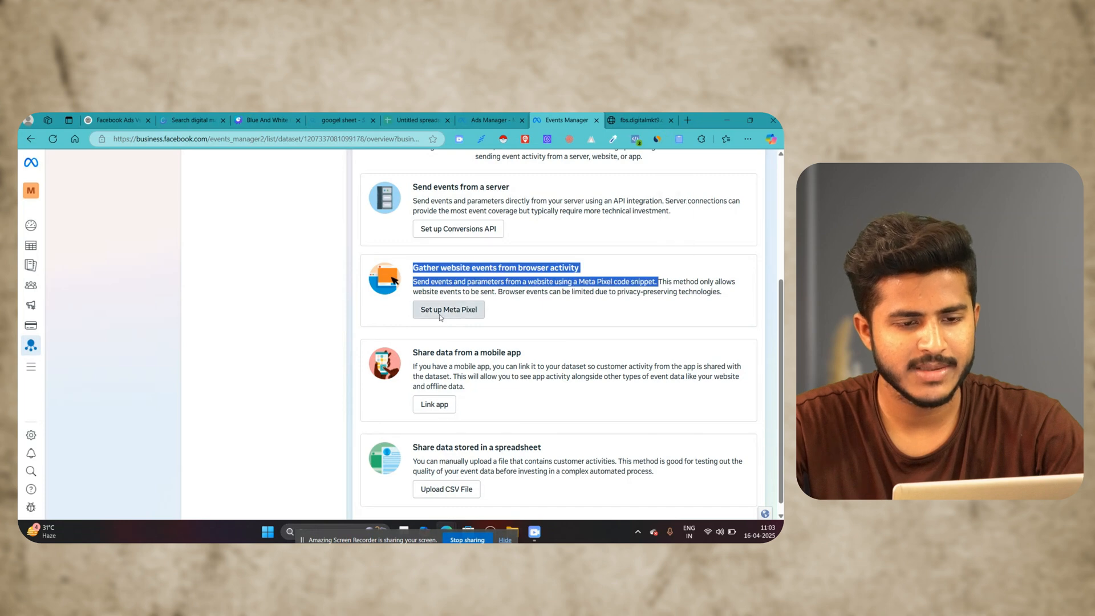
click(441, 316)
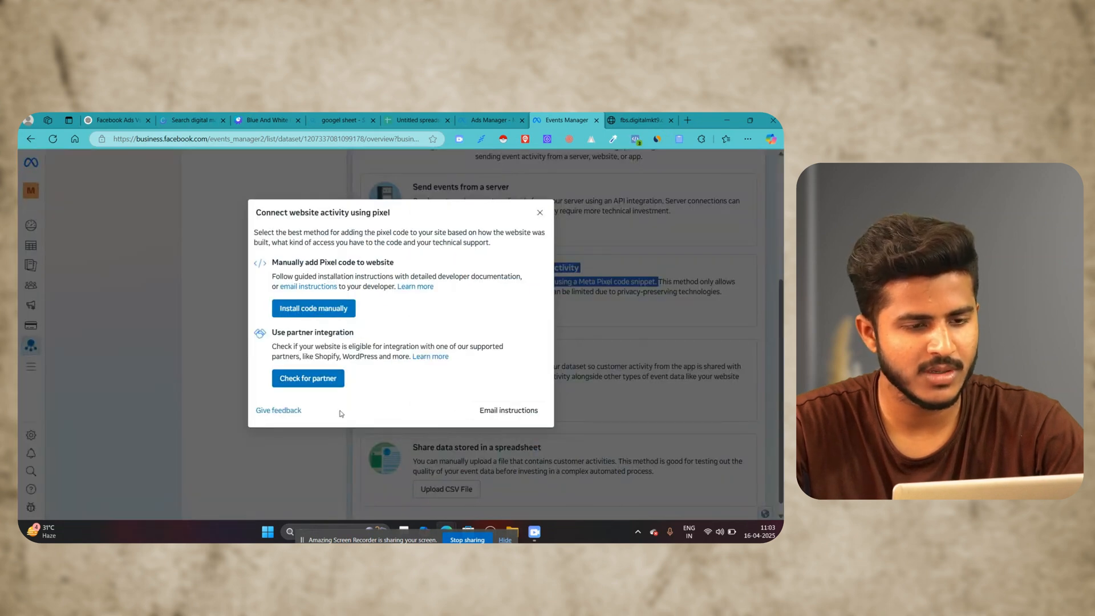
click(328, 307)
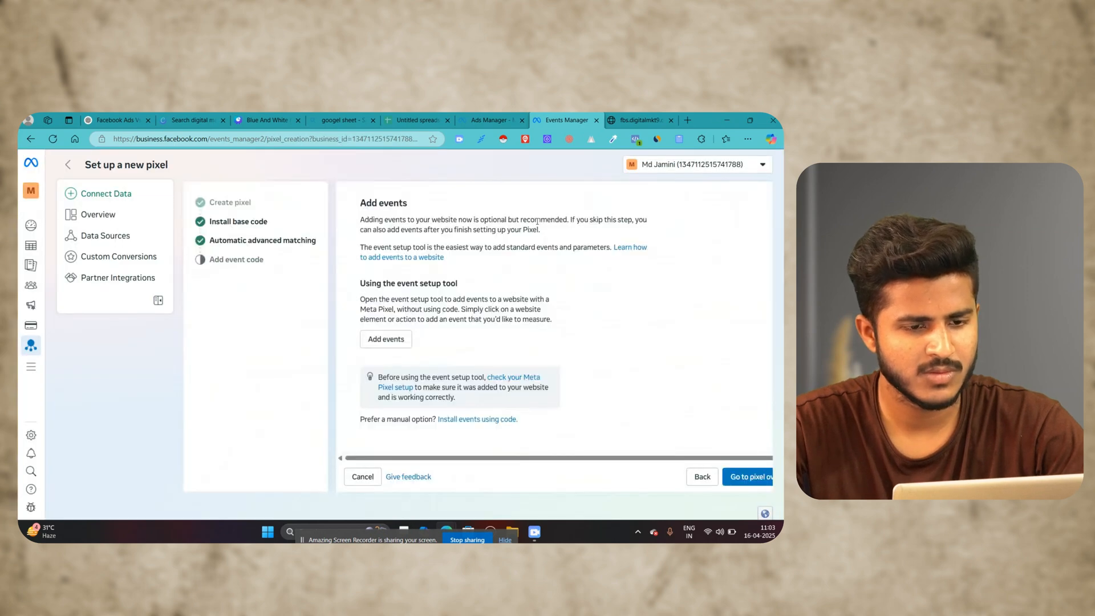
Step: Open the event setup tool's dialog and enter the landing page's copied address, fbs.digitalmkt9.com, as the website URL
click(387, 339)
click(344, 291)
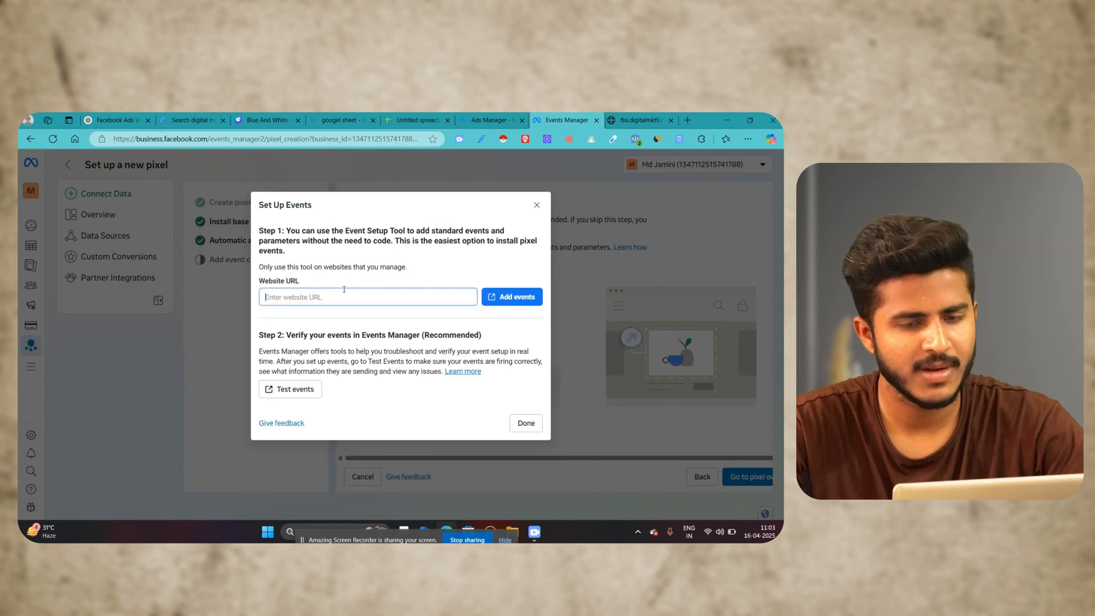
click(619, 119)
click(142, 140)
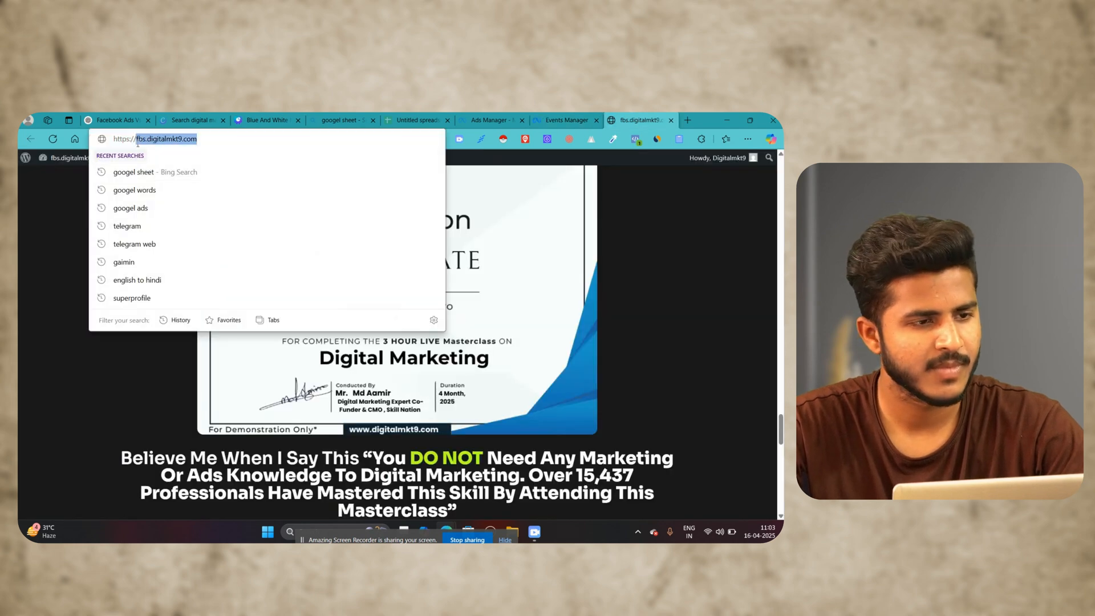
right_click(142, 141)
click(181, 245)
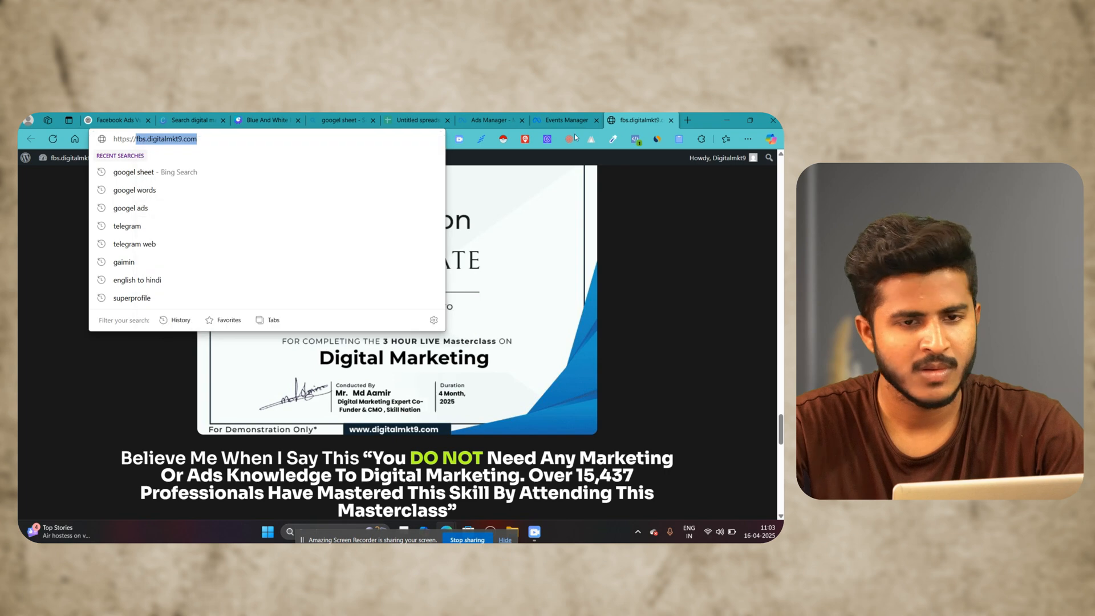
click(553, 121)
right_click(327, 293)
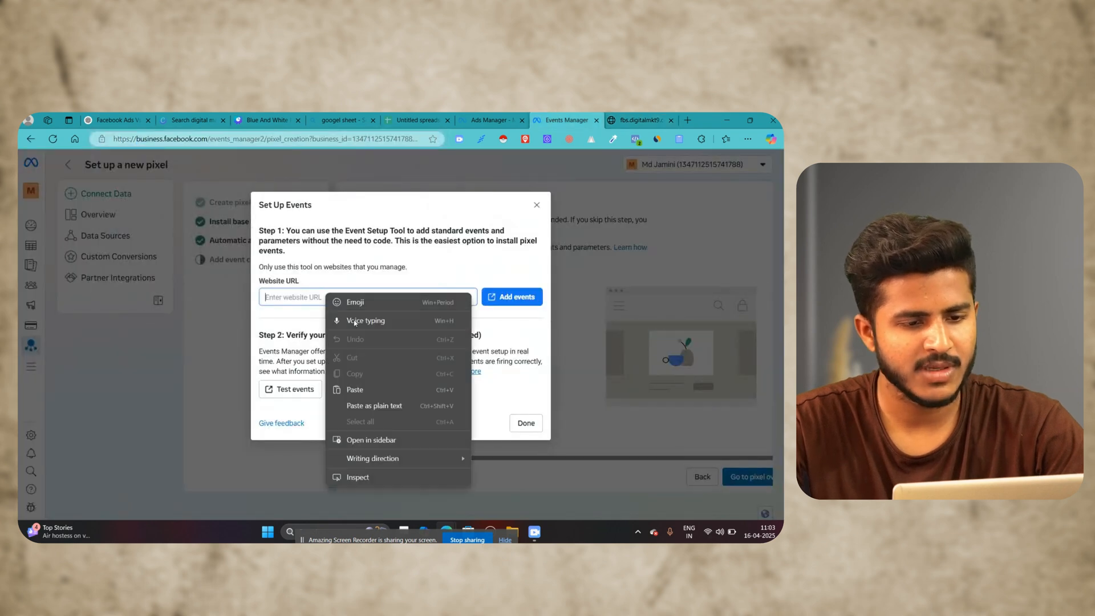
click(380, 390)
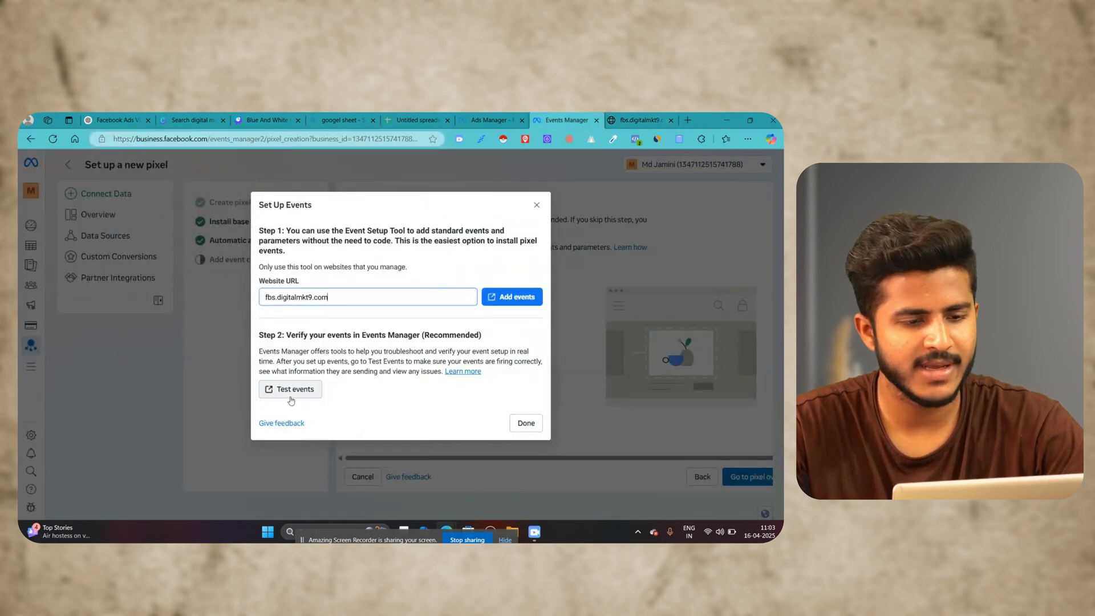
Step: Open the Test Events page for the Digital Course dataset and expand its server and website confirmation sections
click(289, 392)
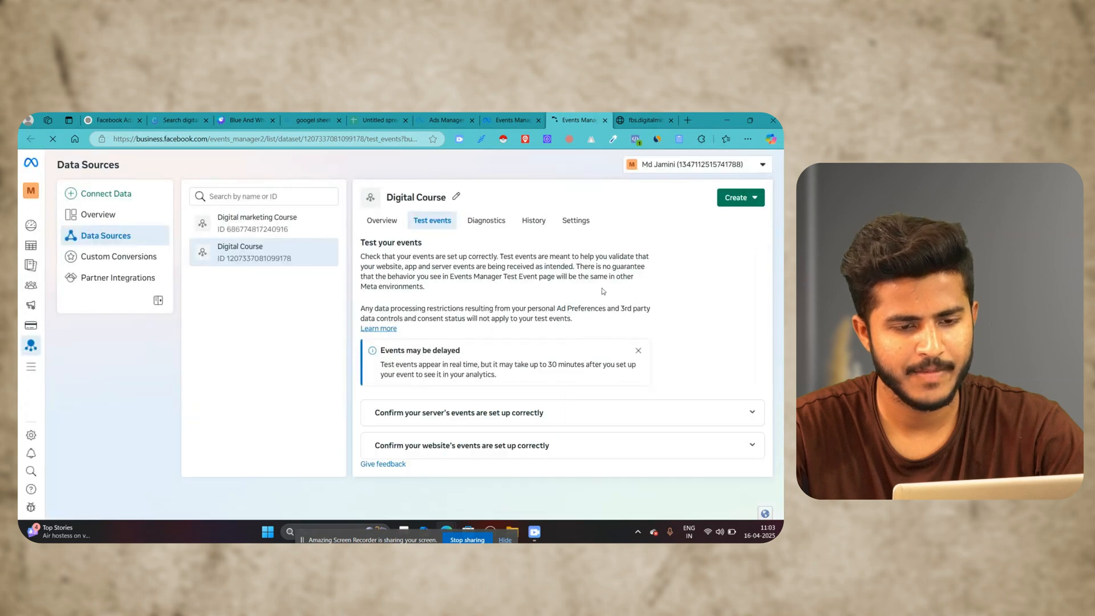
click(741, 413)
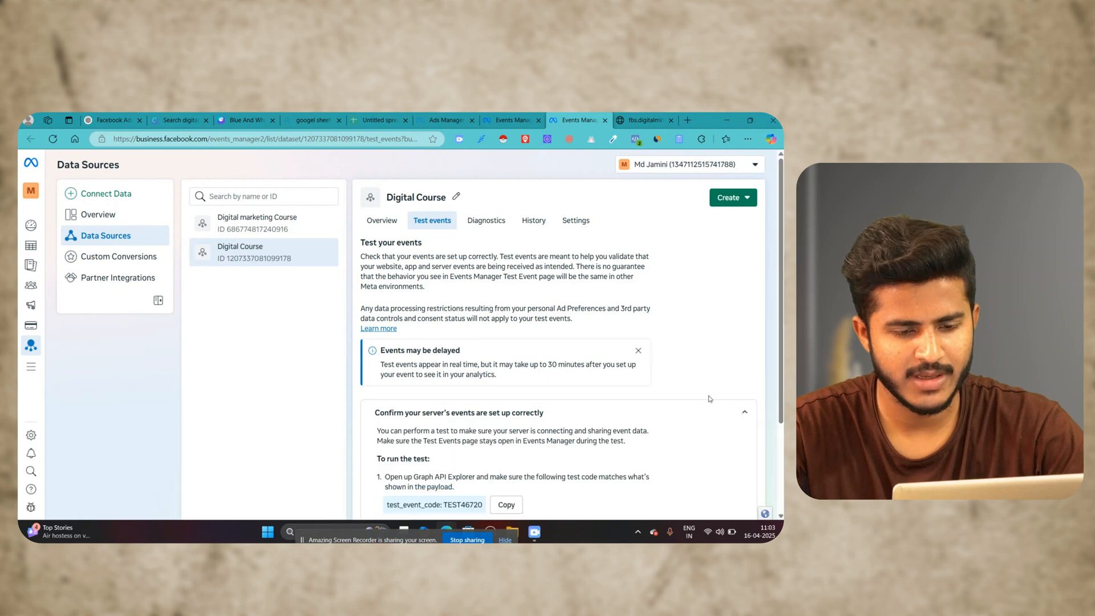
scroll(712, 393, down, 2)
click(746, 480)
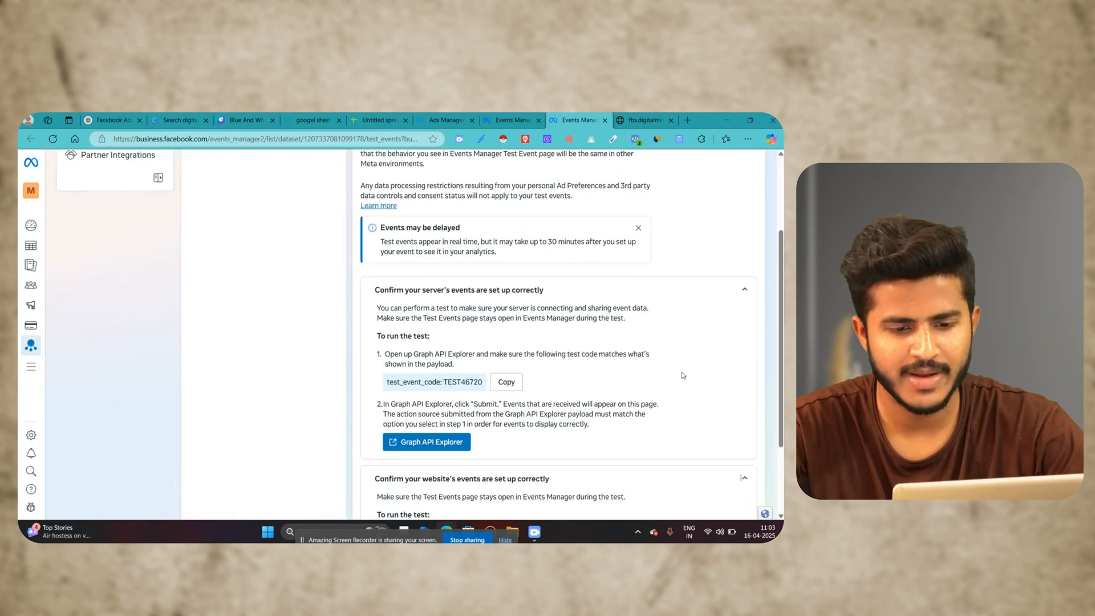
Step: Enter fbs.digitalmkt9.com as the website URL for the website event test and start testing events
scroll(682, 376, down, 2)
scroll(633, 358, down, 1)
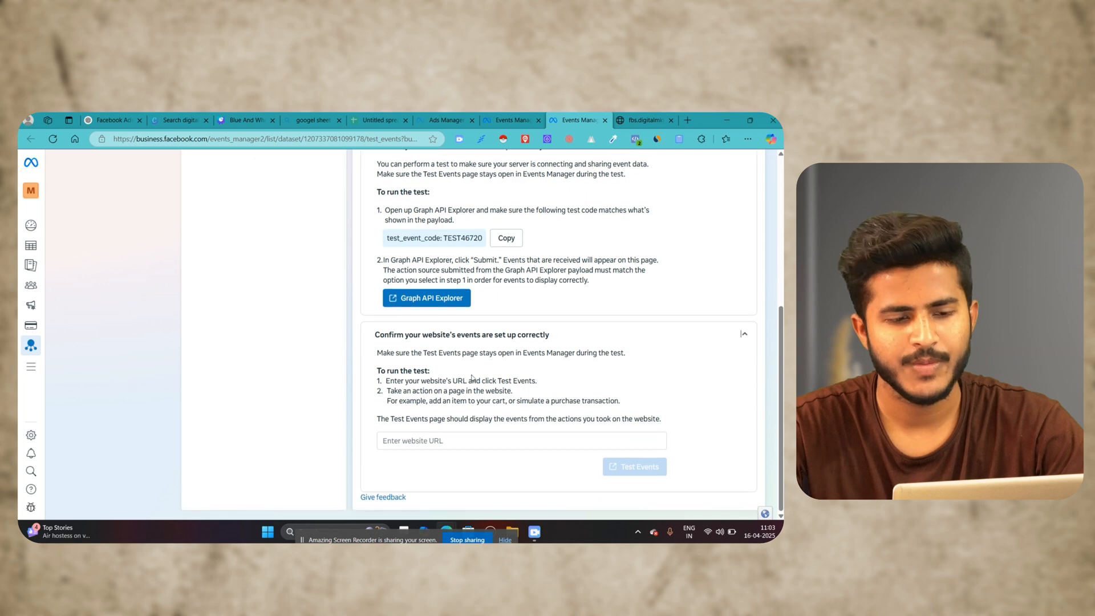
click(405, 440)
right_click(405, 440)
click(422, 341)
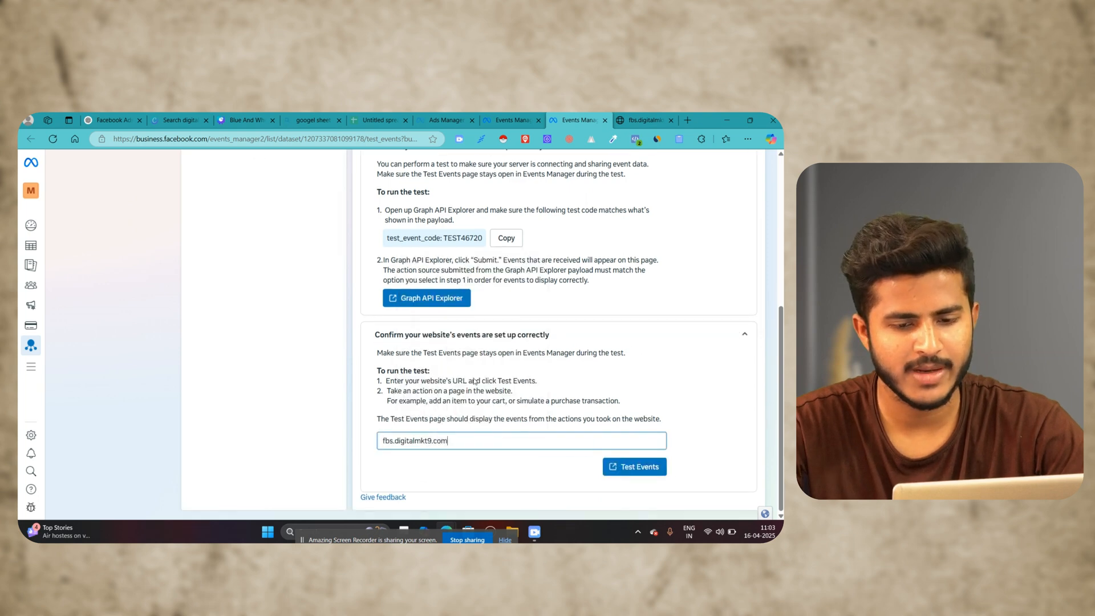
click(632, 465)
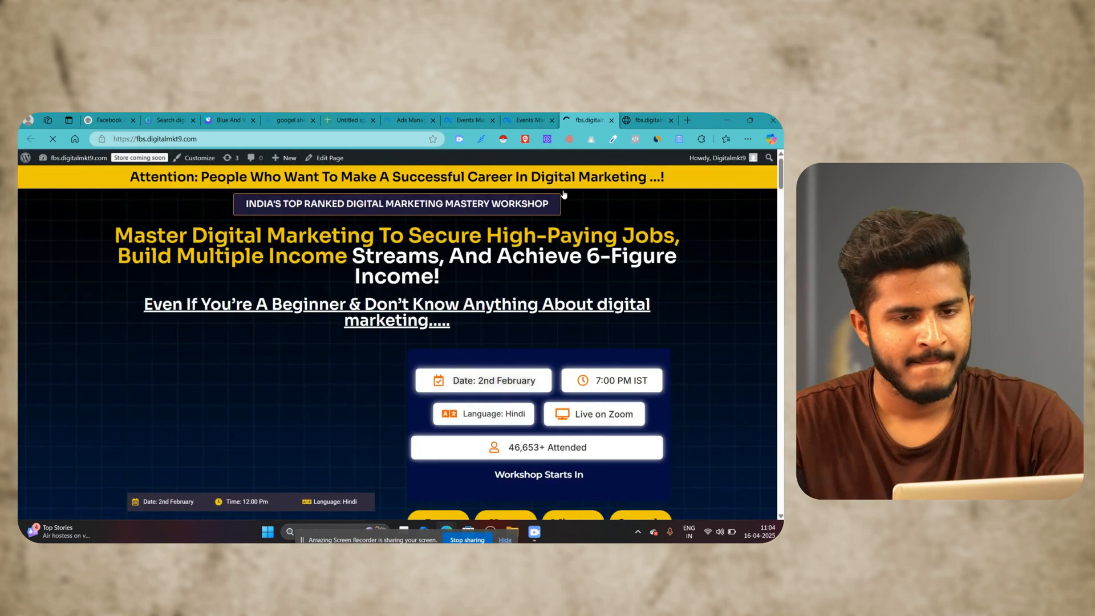
Step: On the landing page, follow the "Grow Your Career and Business Using Digital Marketing" button to trigger a test event
scroll(506, 269, down, 15)
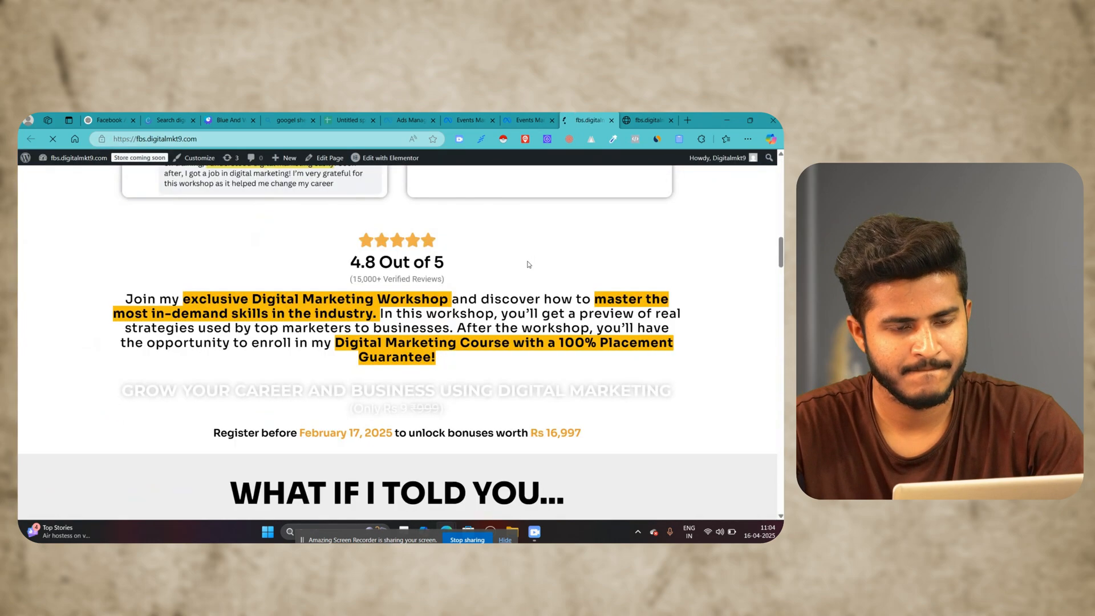
scroll(506, 269, up, 5)
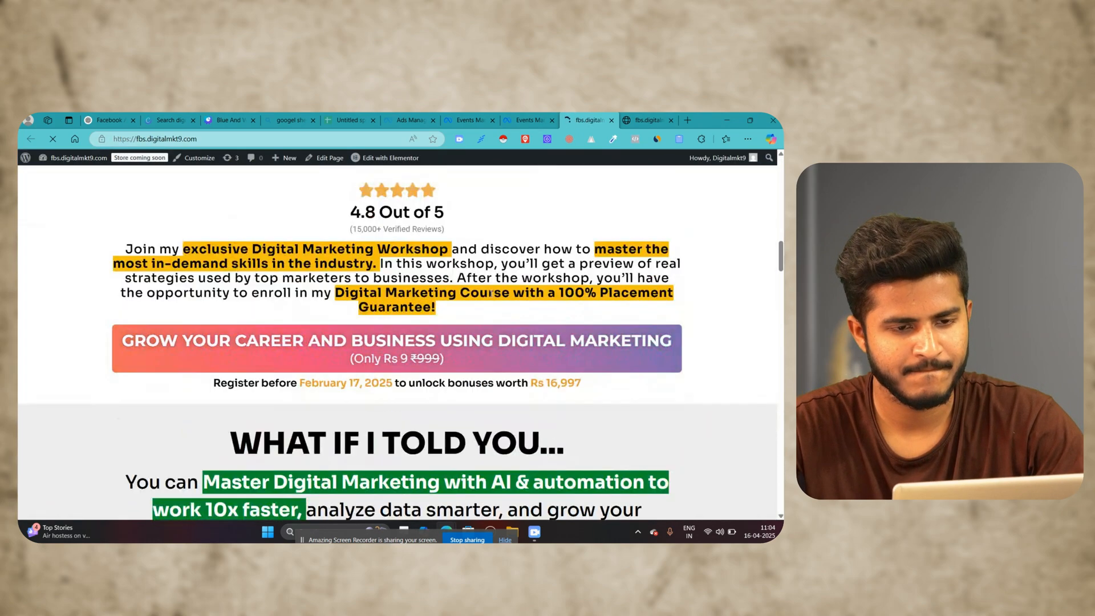
click(393, 364)
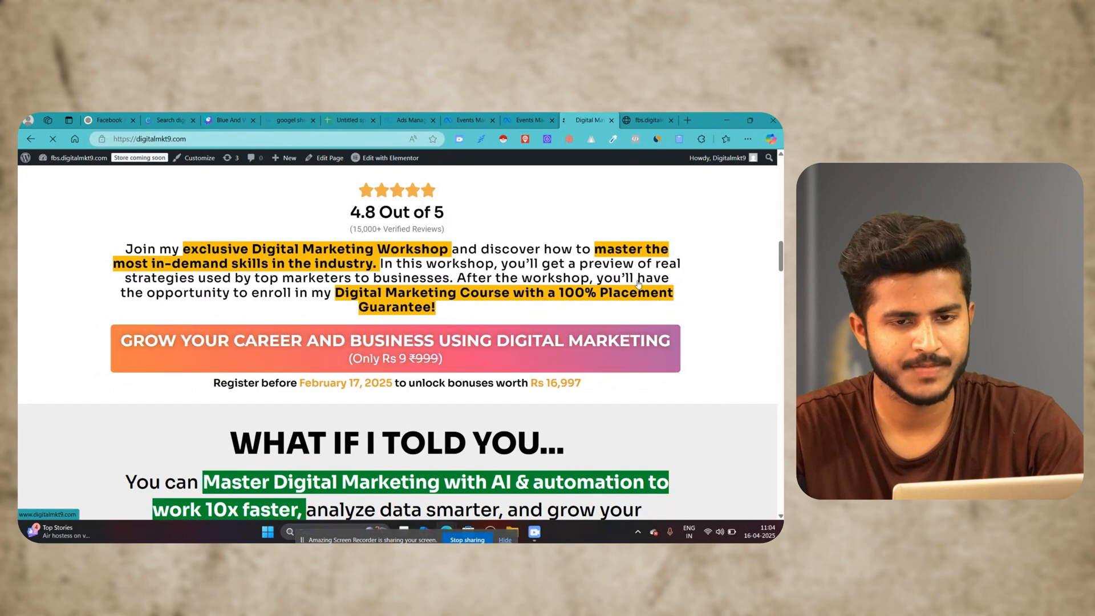
scroll(565, 279, down, 5)
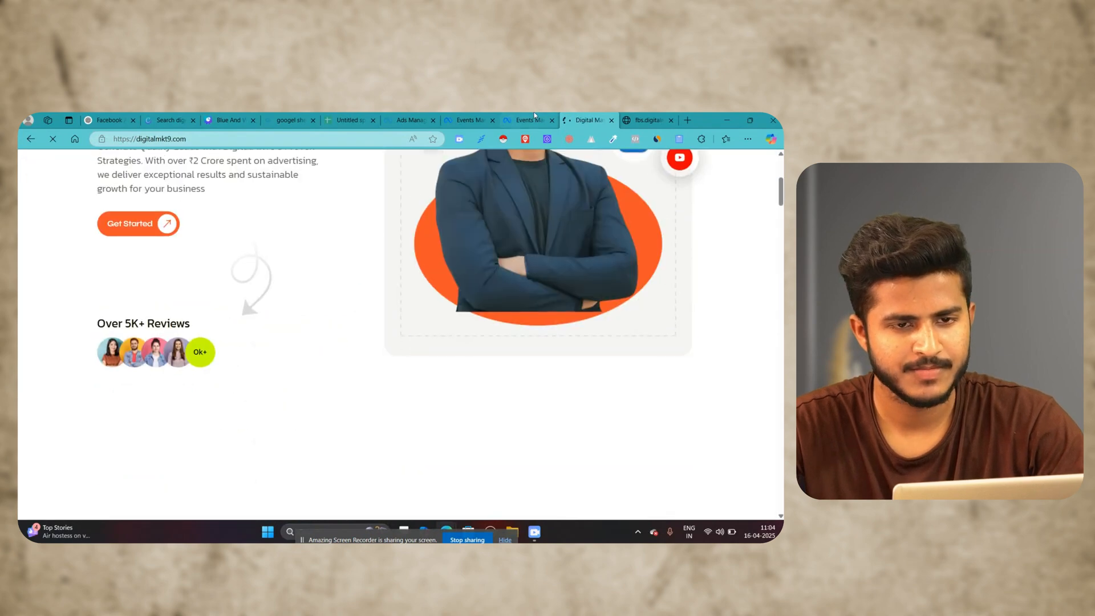
Step: Return to the Test Events page and expand the details of the received button-click event
click(534, 115)
scroll(580, 380, down, 1)
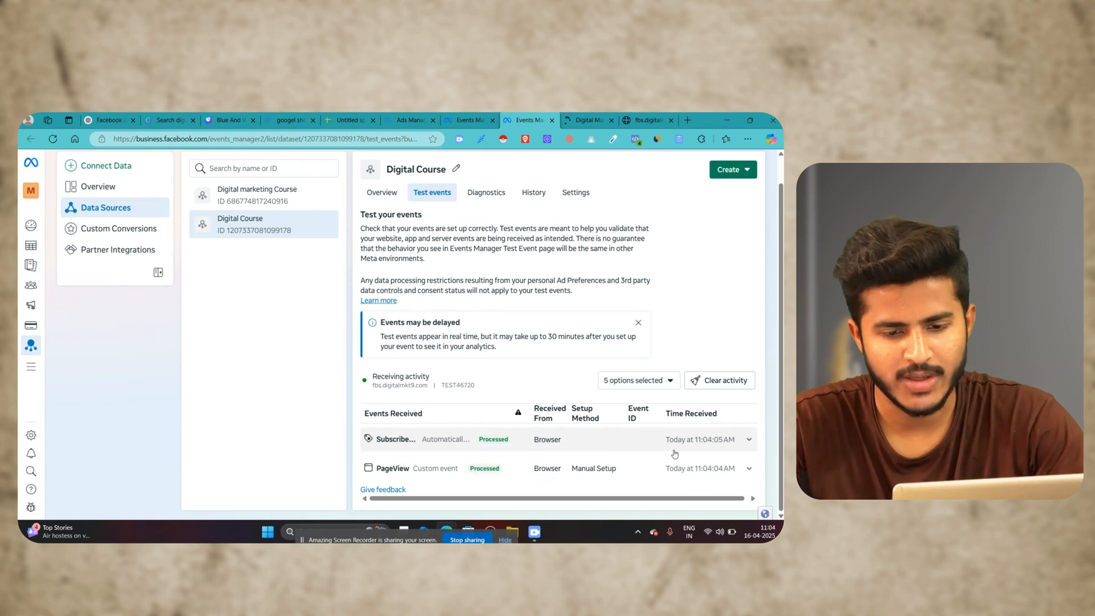
click(553, 451)
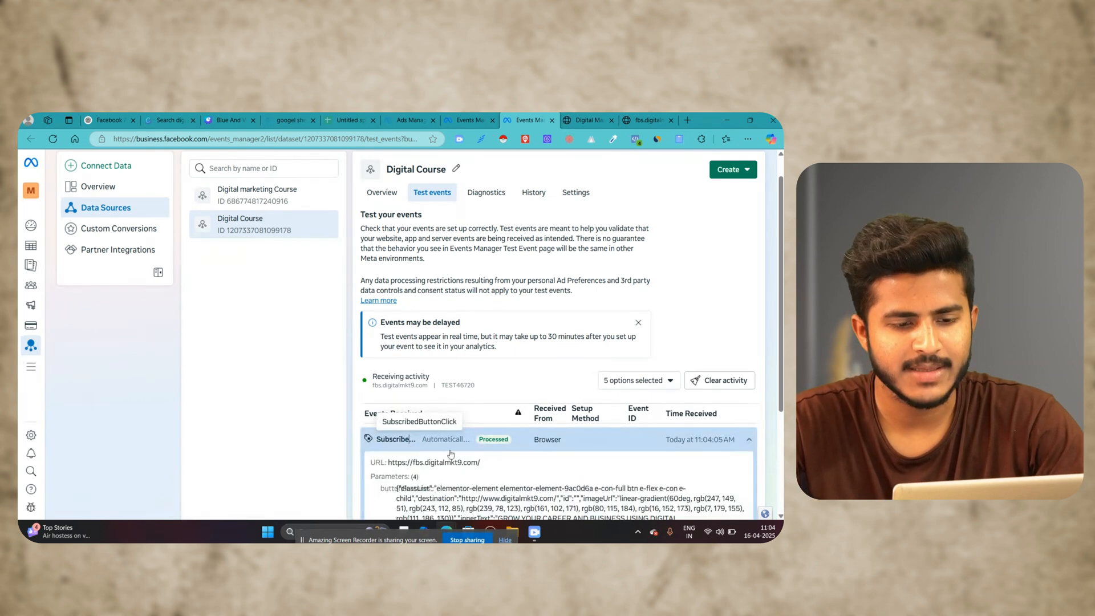
Step: Show all parameters of the received button-click event, highlight its buttonText value, and collapse the event details
scroll(436, 354, down, 3)
drag(388, 341, 704, 390)
click(631, 393)
click(454, 408)
click(455, 393)
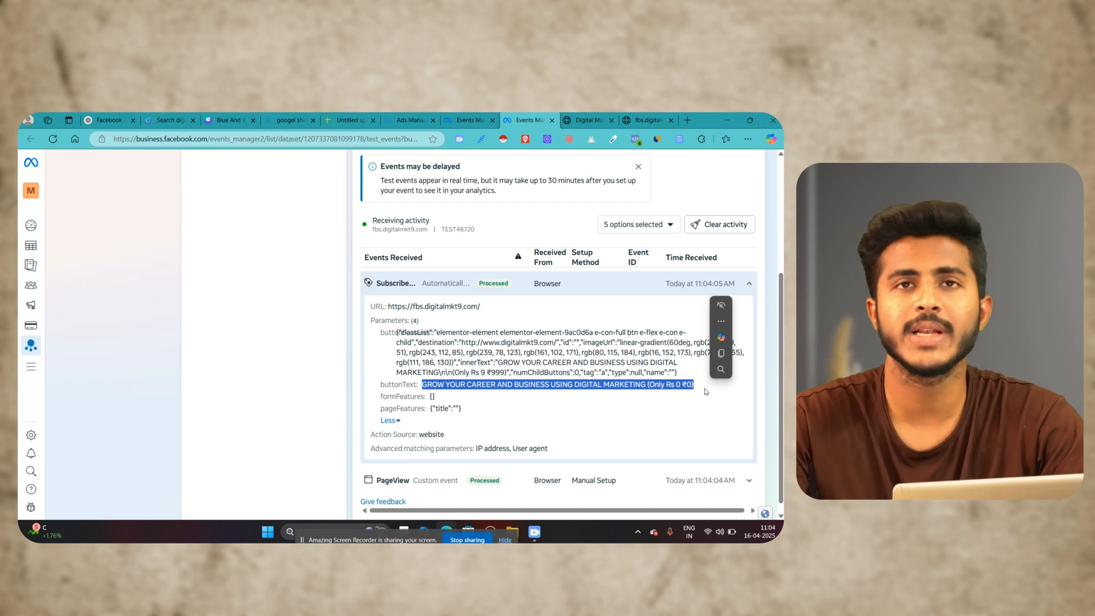
scroll(596, 359, up, 3)
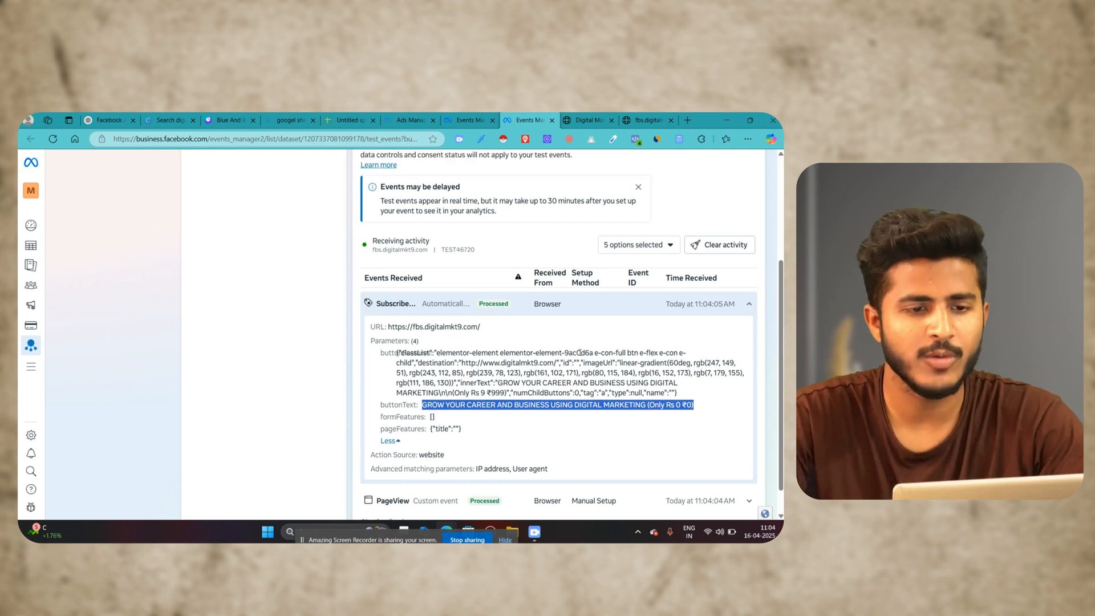
scroll(592, 372, down, 3)
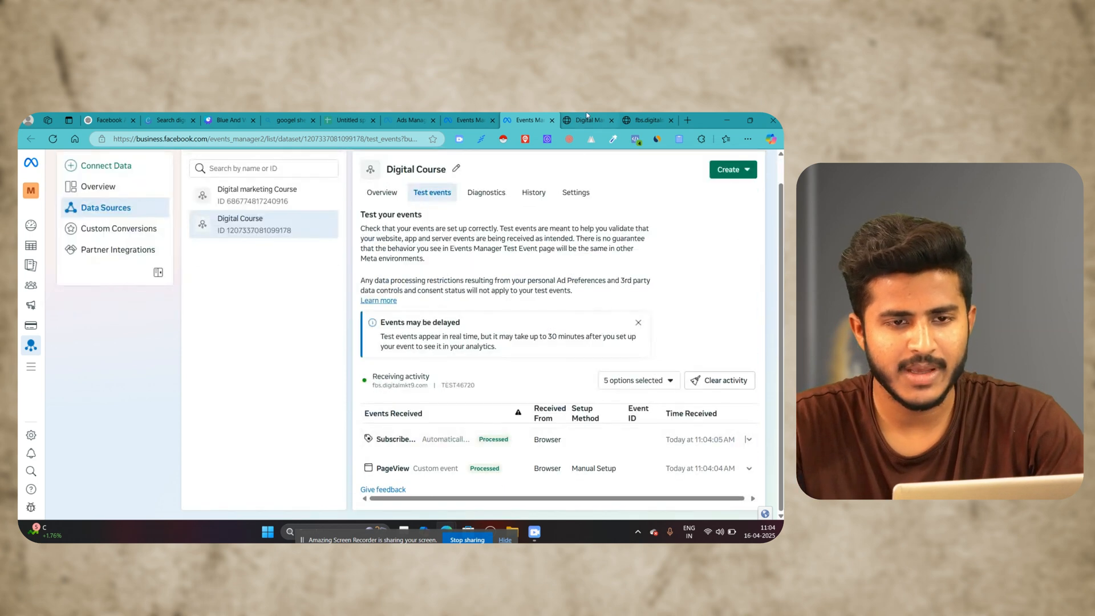
Step: Go back to the landing page, follow the "Grow Your Career and Business Using Digital Marketing" button below "Reserve your seat now!", and return to the page
key(ctrl+Tab)
click(30, 138)
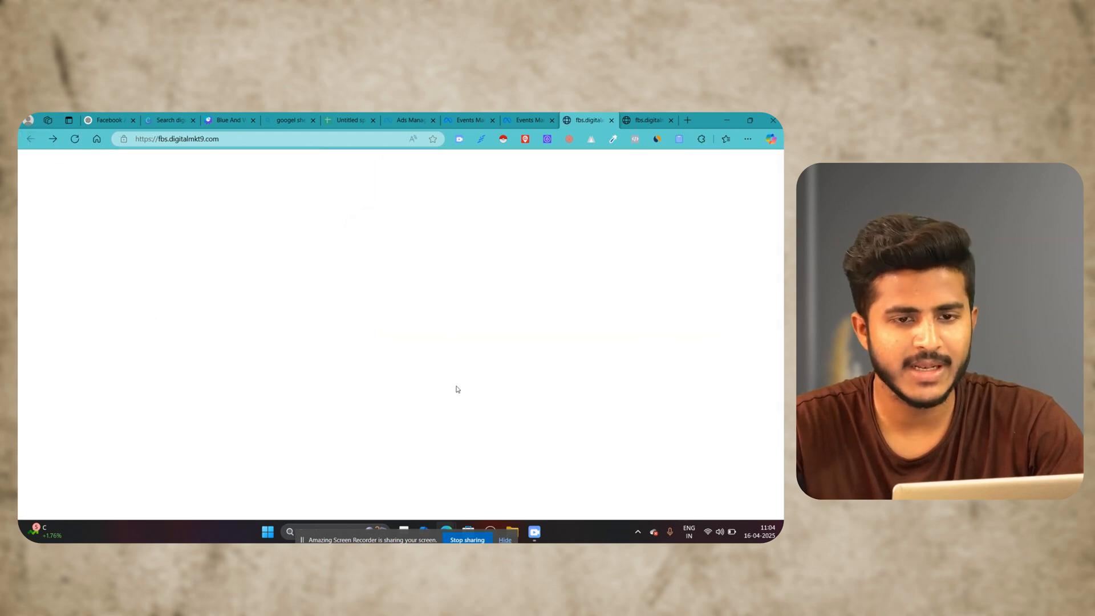
scroll(485, 365, down, 5)
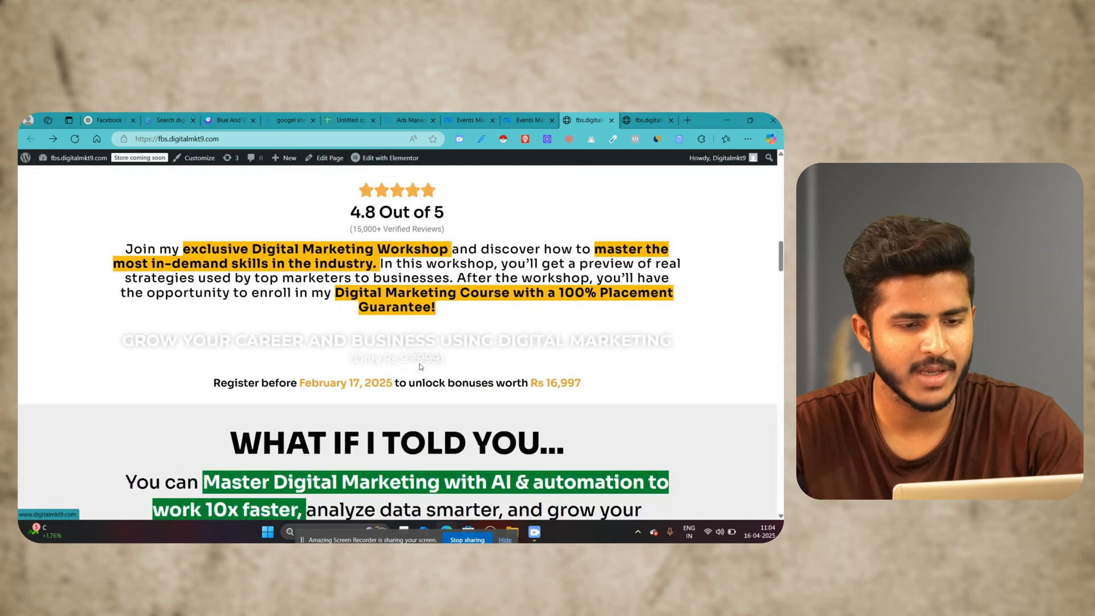
scroll(434, 368, down, 15)
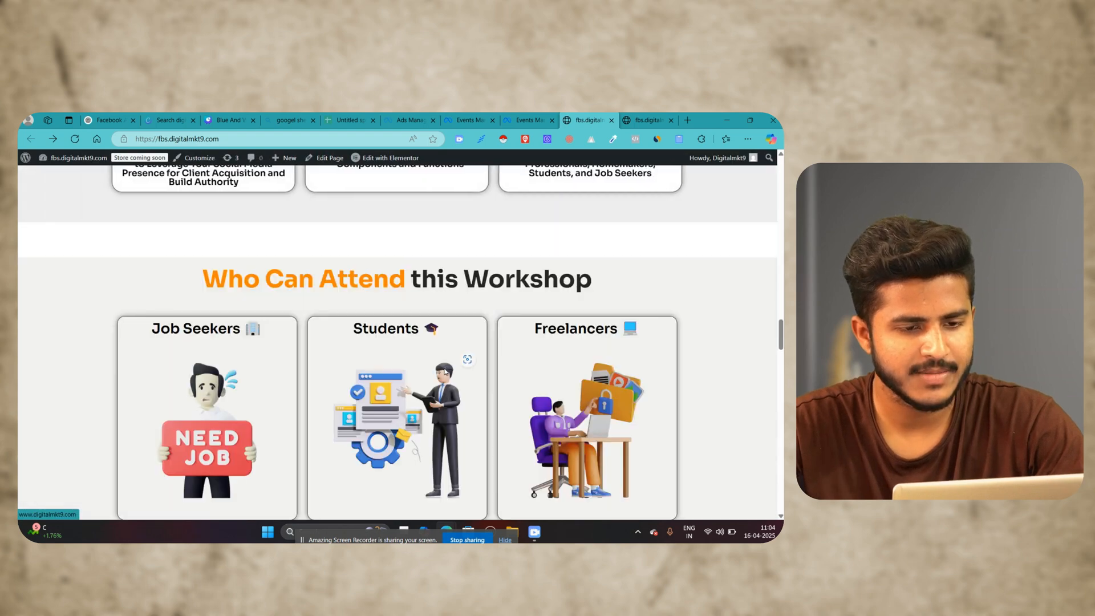
scroll(447, 371, down, 10)
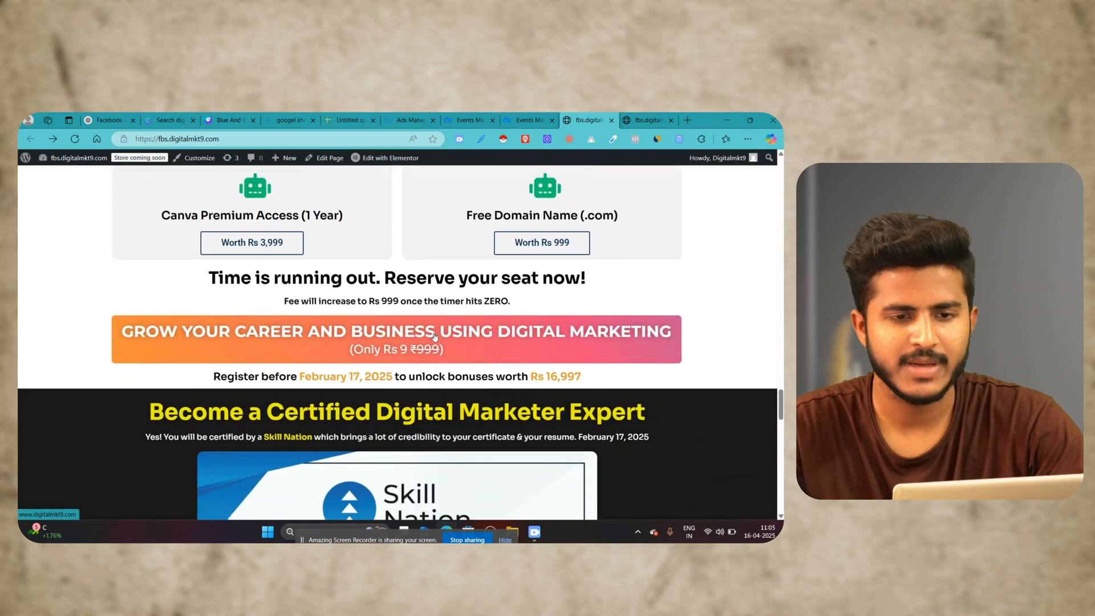
click(435, 335)
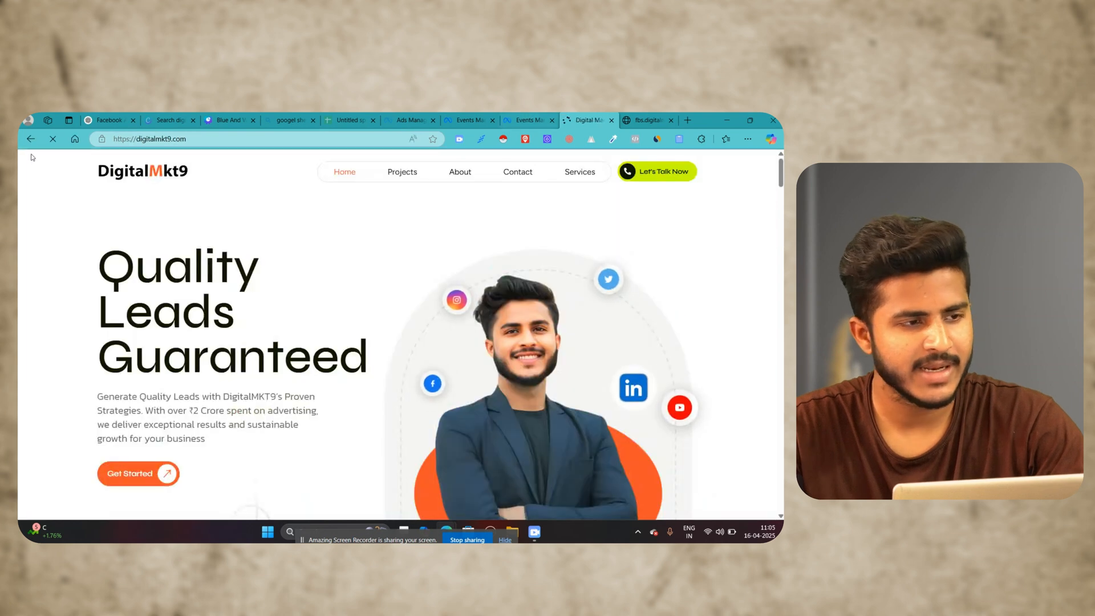
click(30, 138)
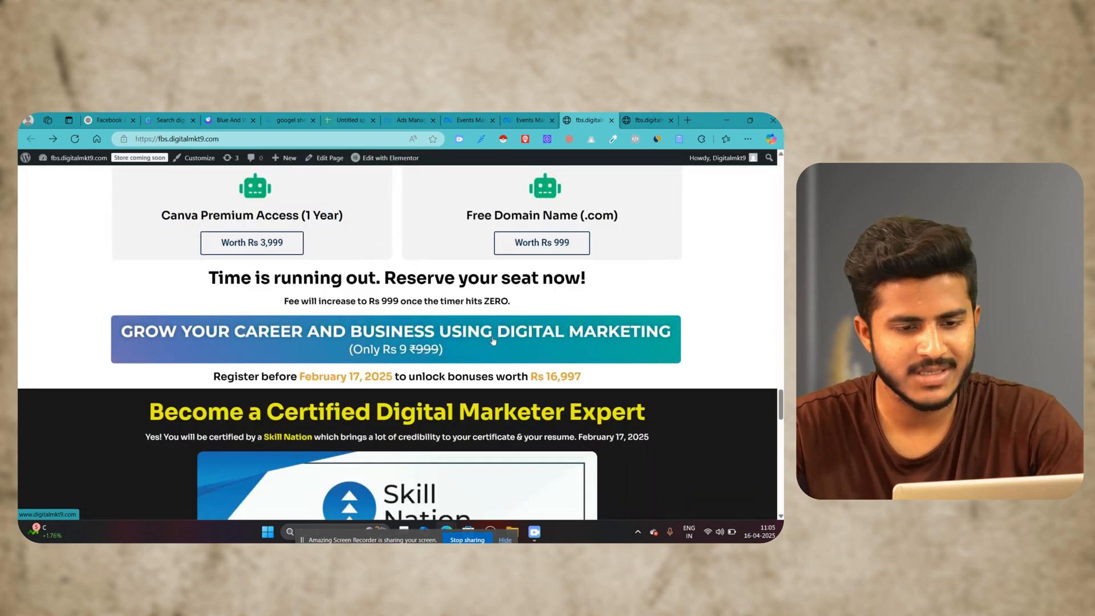
Step: On the Test Events page, expand the newest PageView and button-click events and highlight the click event's buttonText value
click(527, 120)
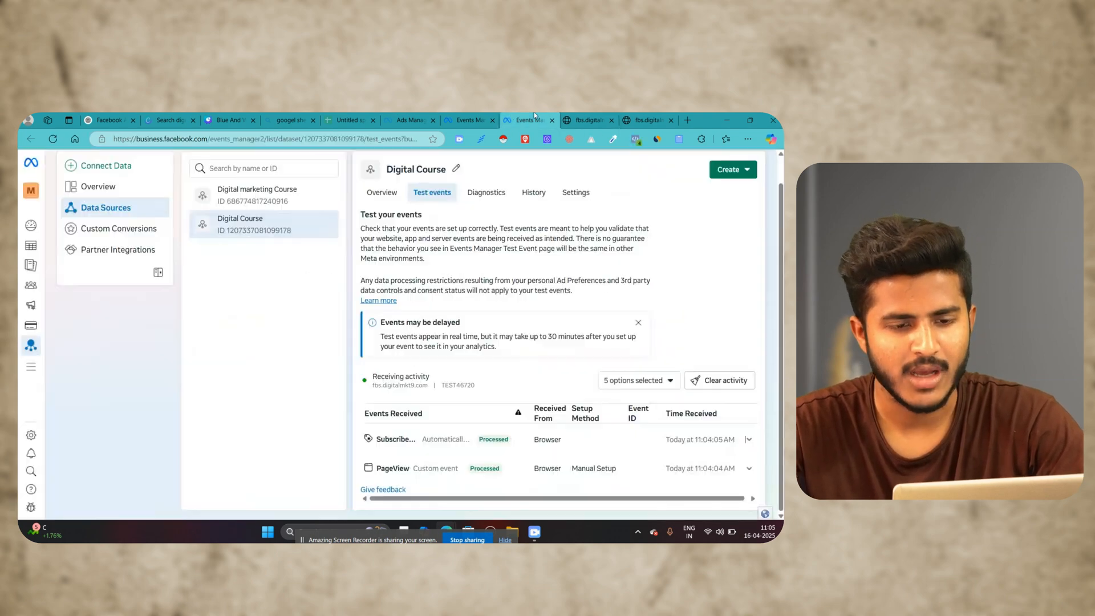
scroll(462, 361, down, 2)
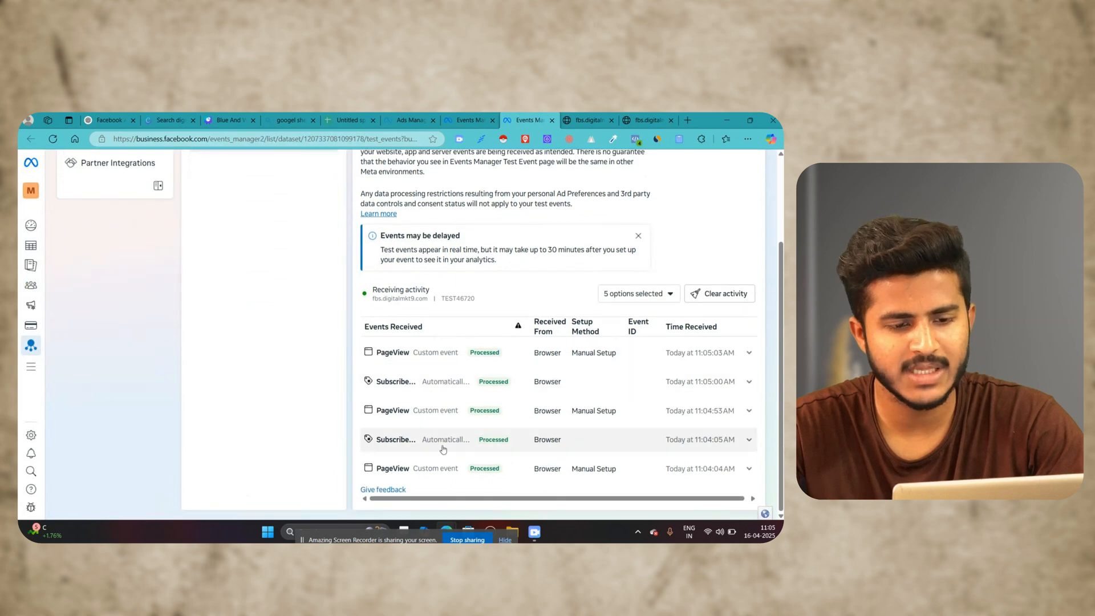
click(439, 354)
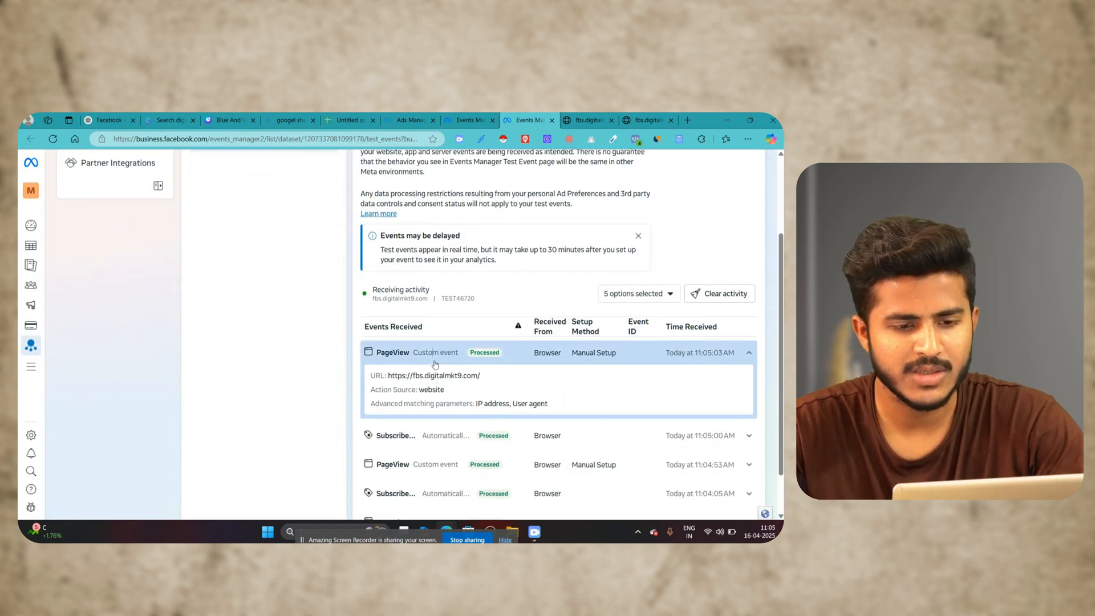
click(377, 442)
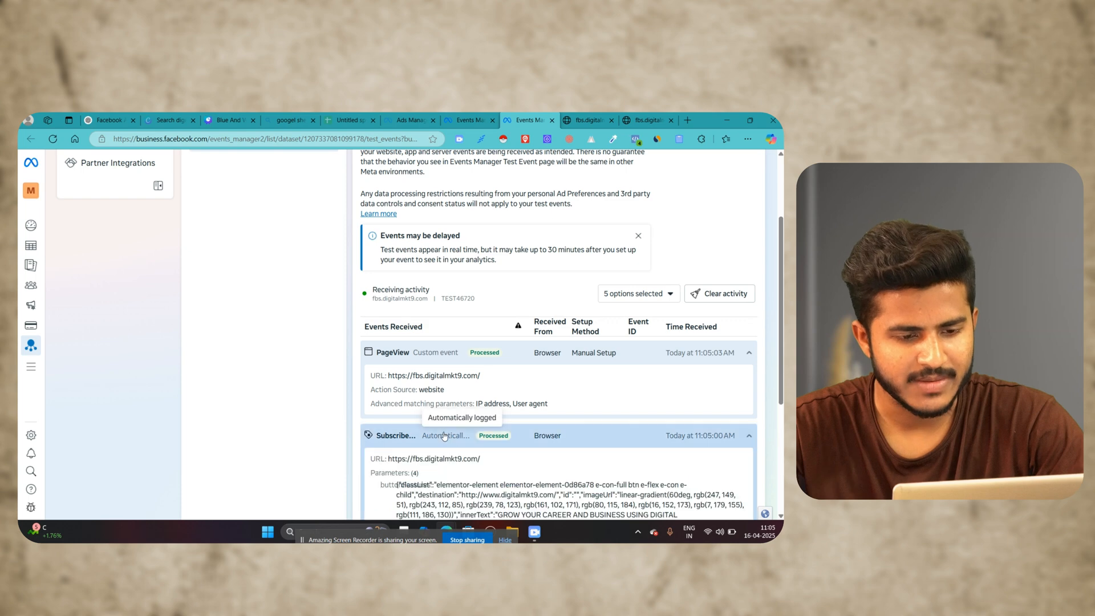
scroll(408, 290, down, 3)
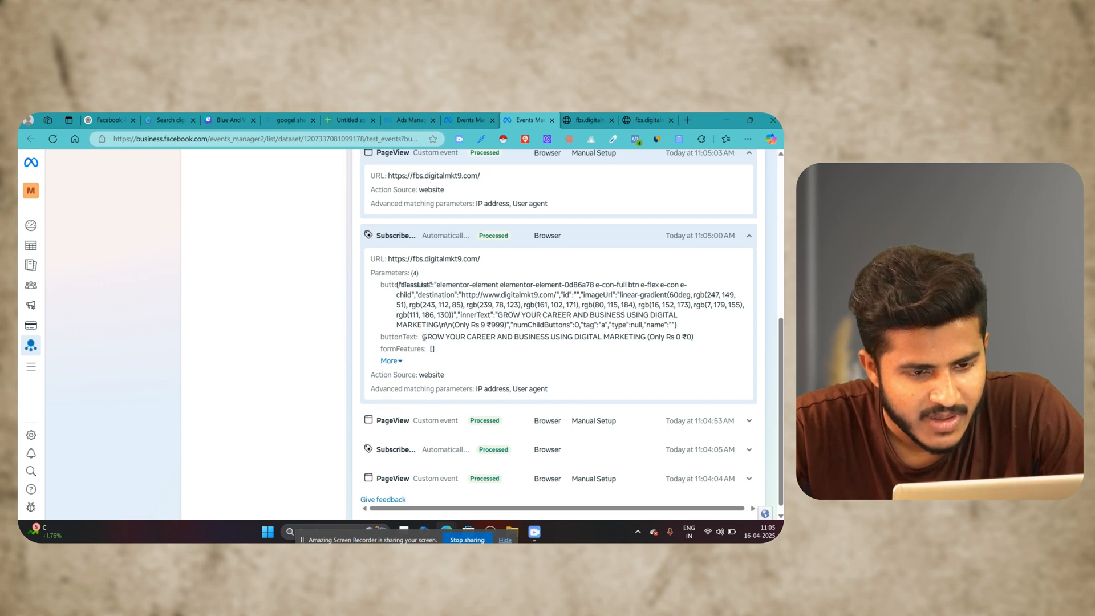
drag(695, 338, 423, 338)
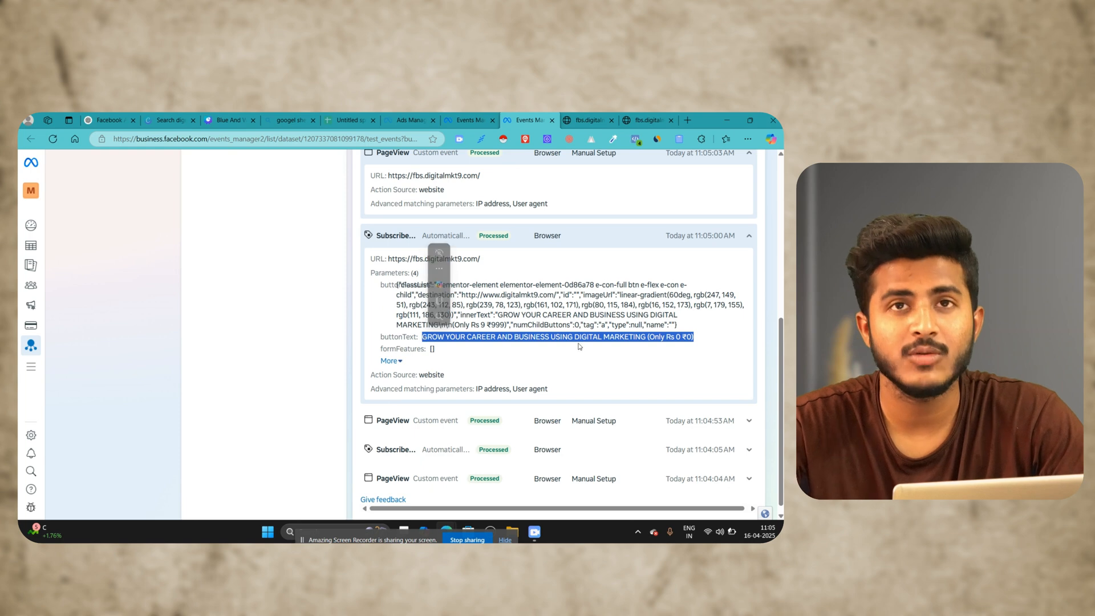